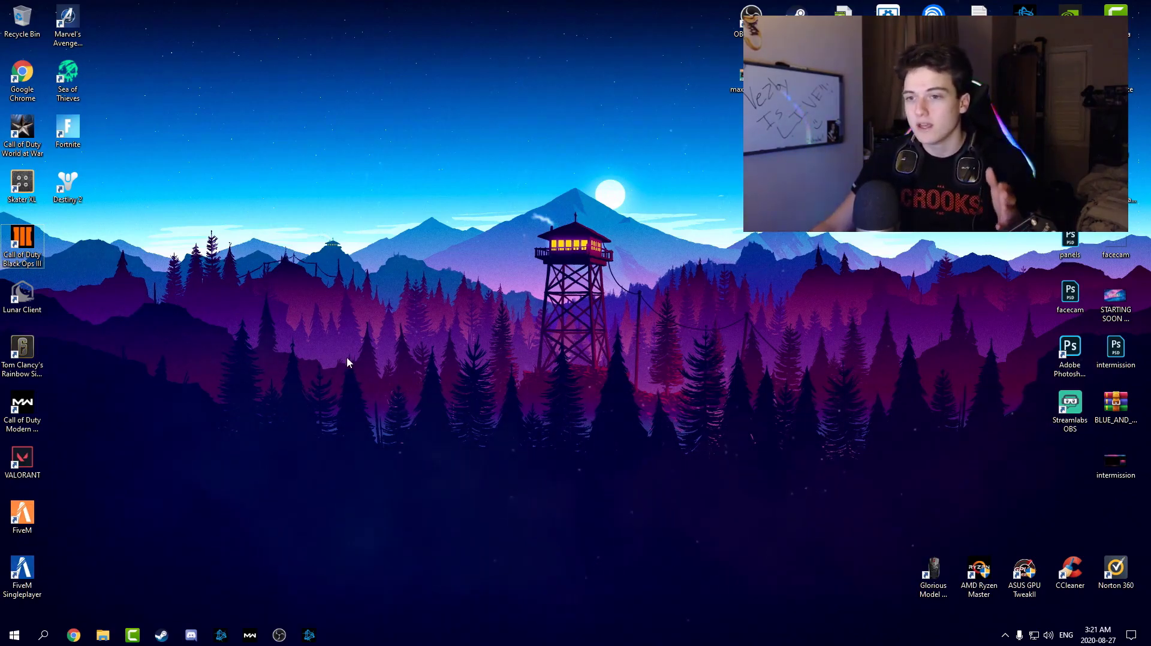
- Open the NVIDIA Control Panel, set the image settings preference fully to Performance, and close it
right_click(444, 149)
left_click(442, 144)
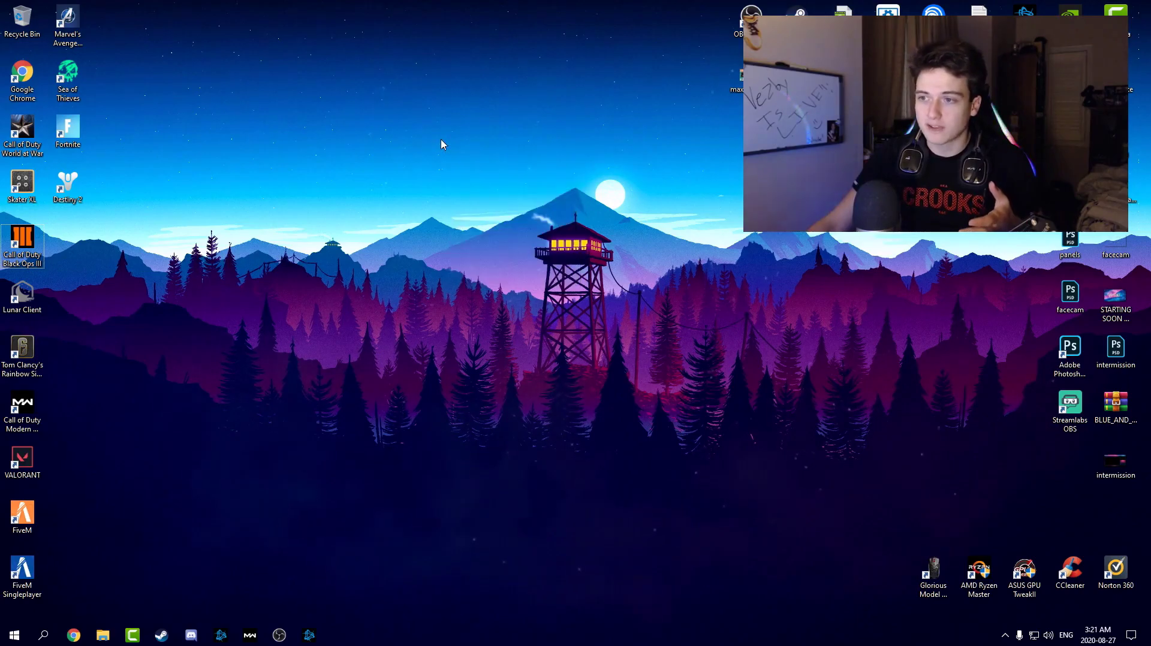
right_click(387, 150)
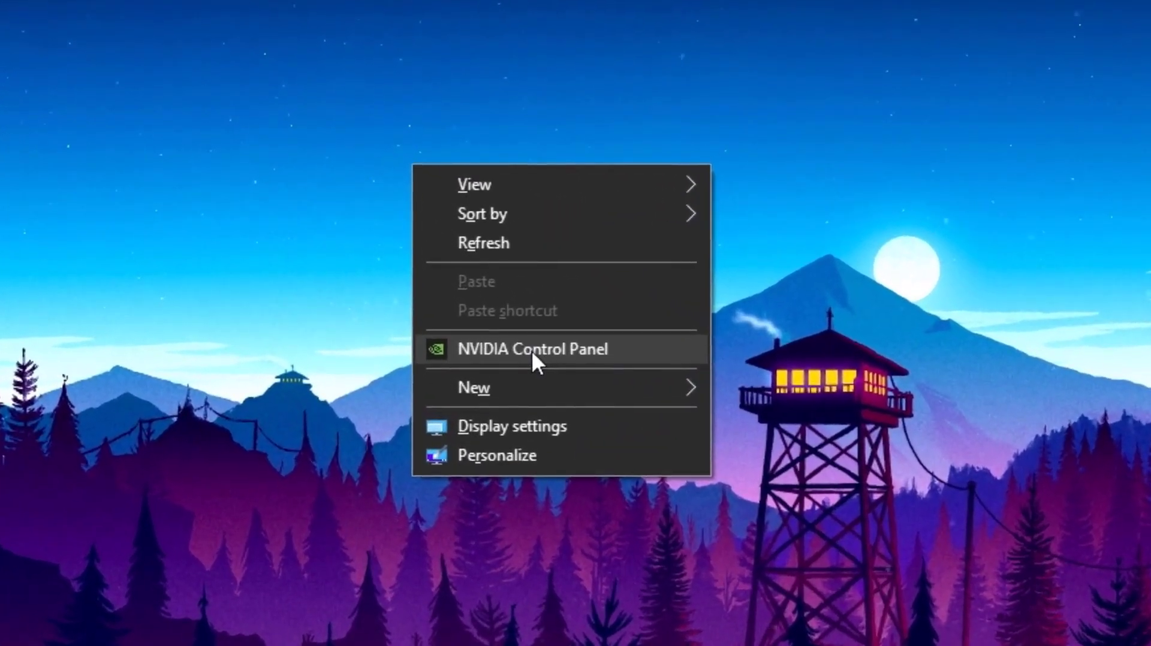
left_click(348, 333)
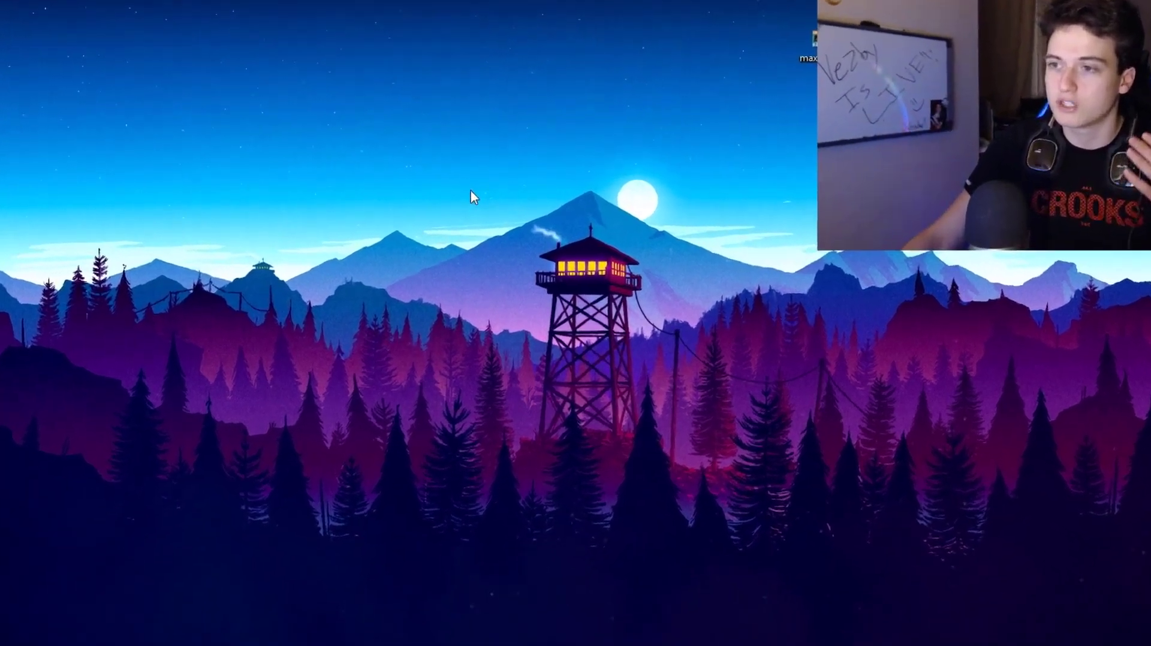
right_click(486, 190)
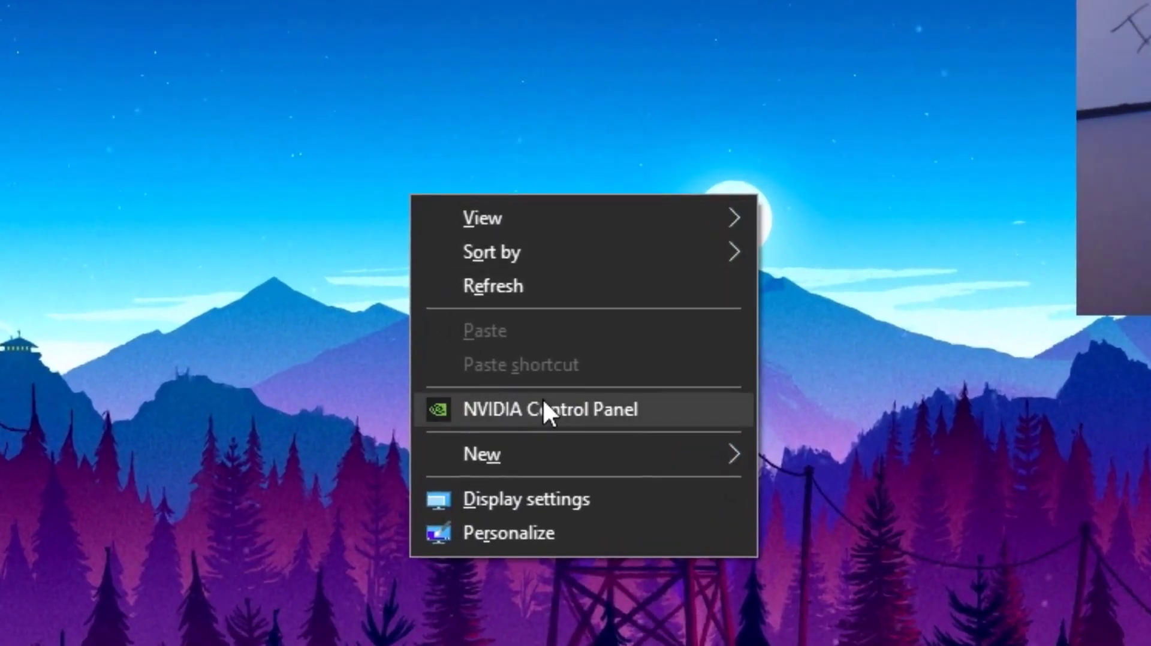
left_click(567, 412)
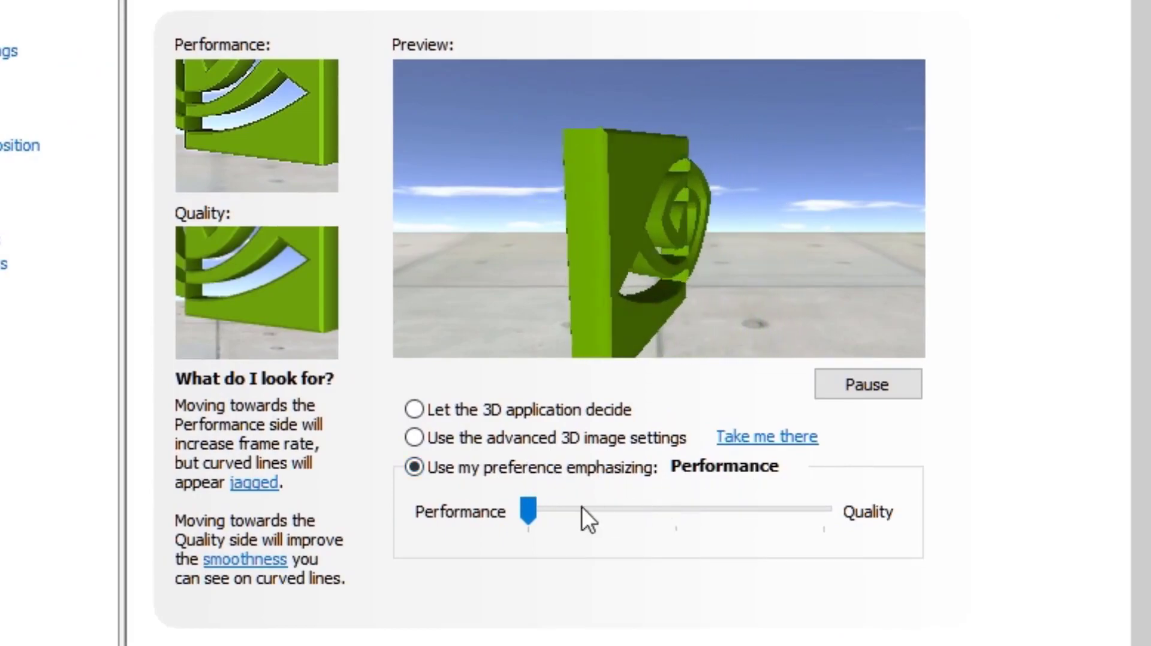
left_click_drag(527, 512, 459, 517)
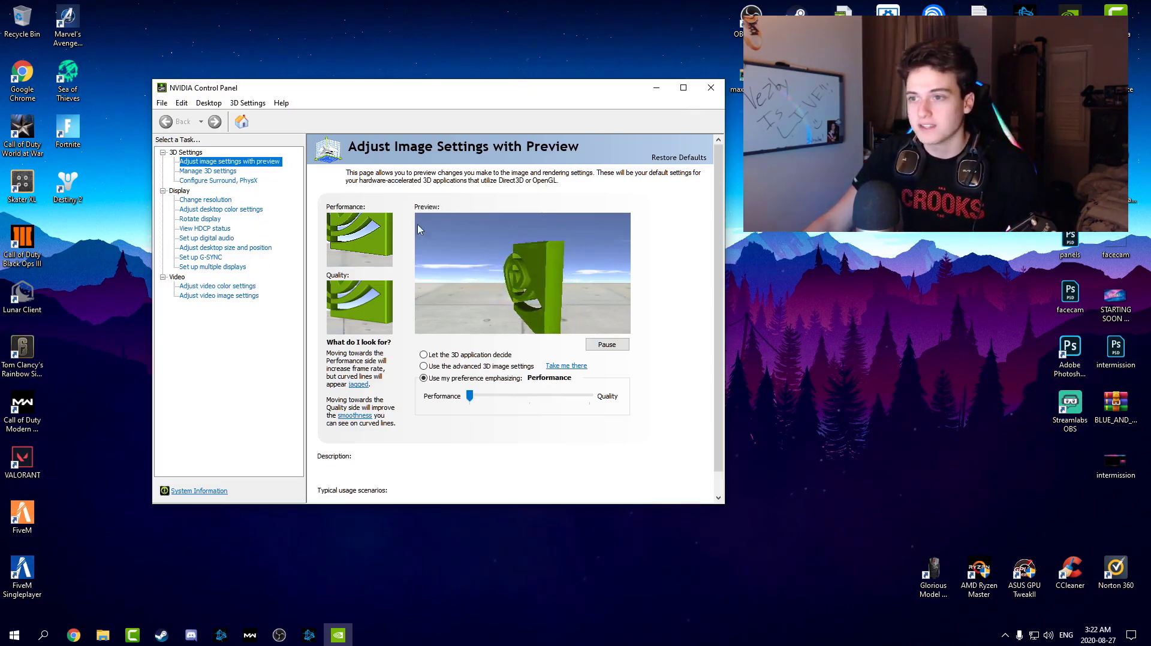
left_click(711, 87)
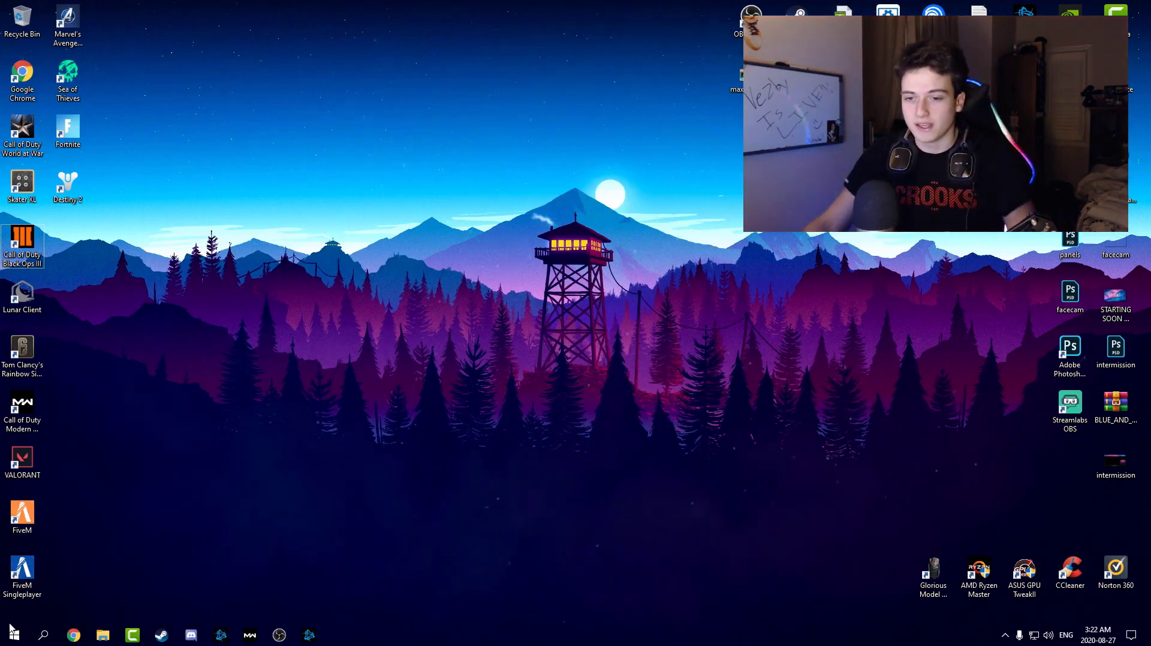
- Search Windows for the Game Mode settings and check whether Game Mode is off
left_click(14, 633)
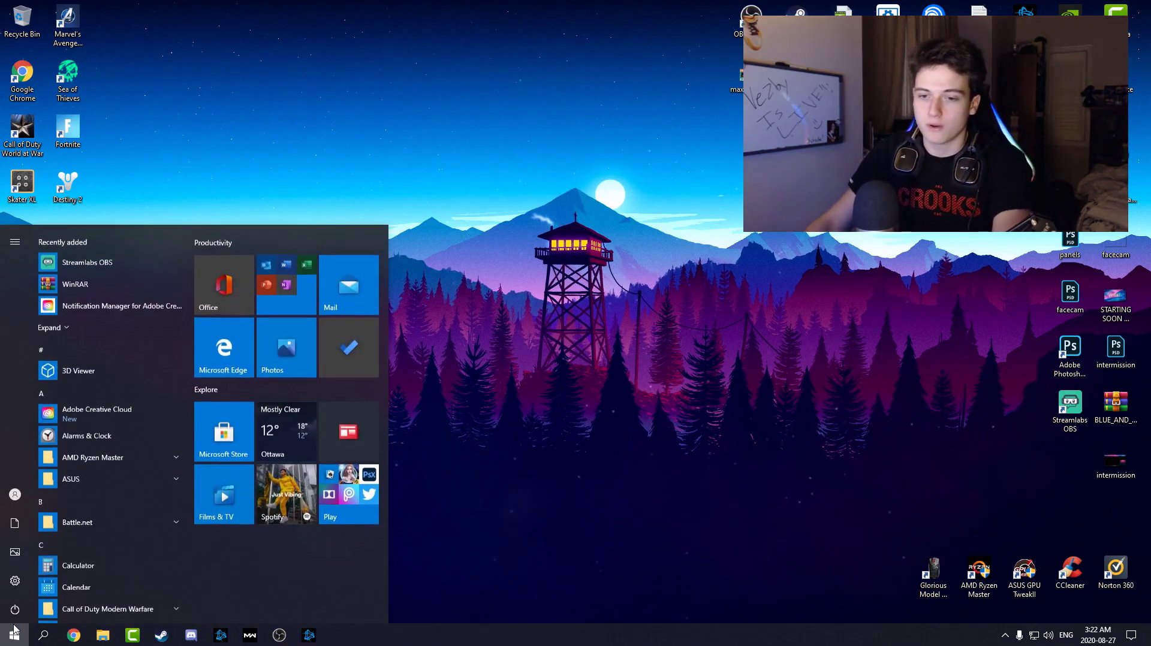
type("gamme")
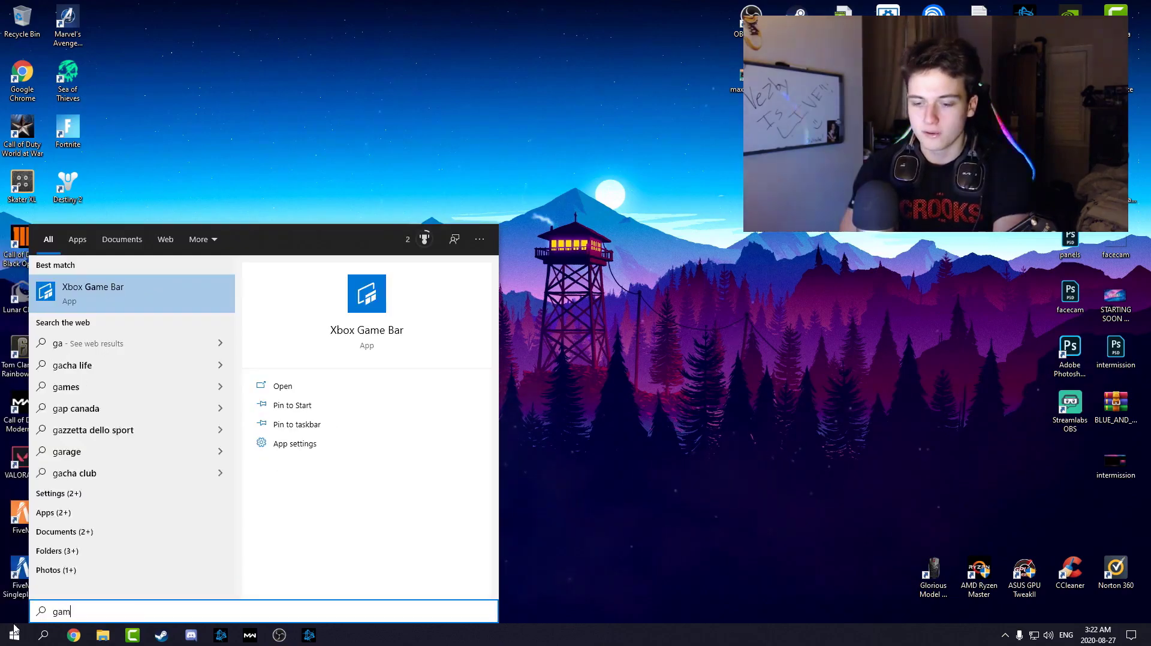
key("BackSpace")
key("BackSpace")
type("e mode")
key("Return")
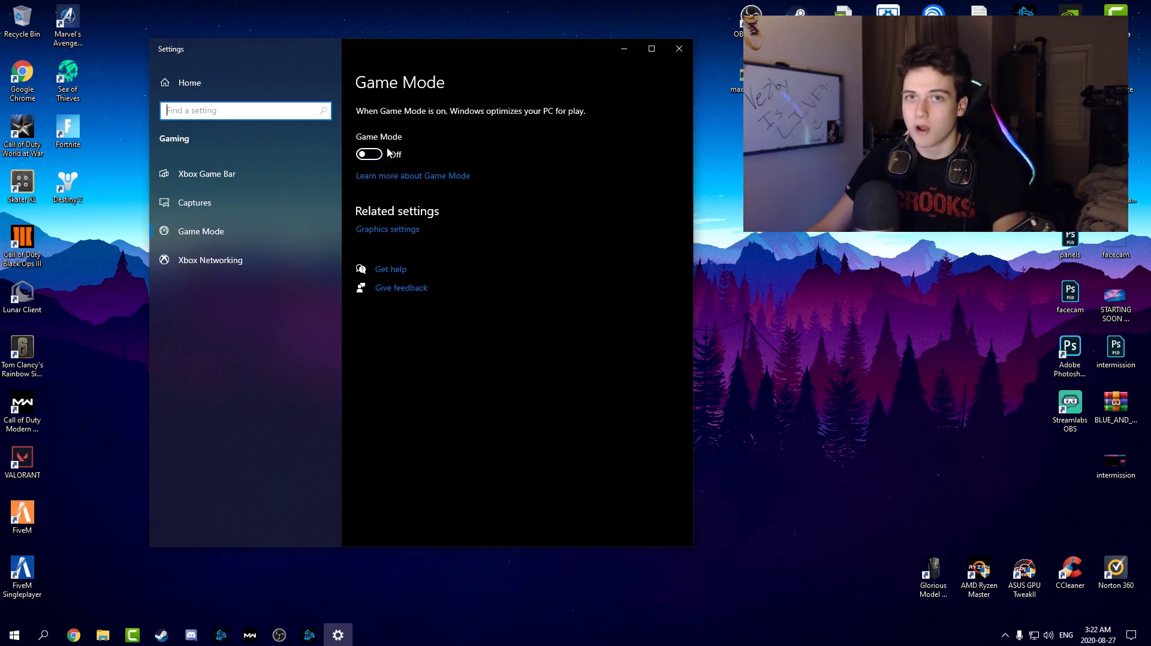
left_click(680, 49)
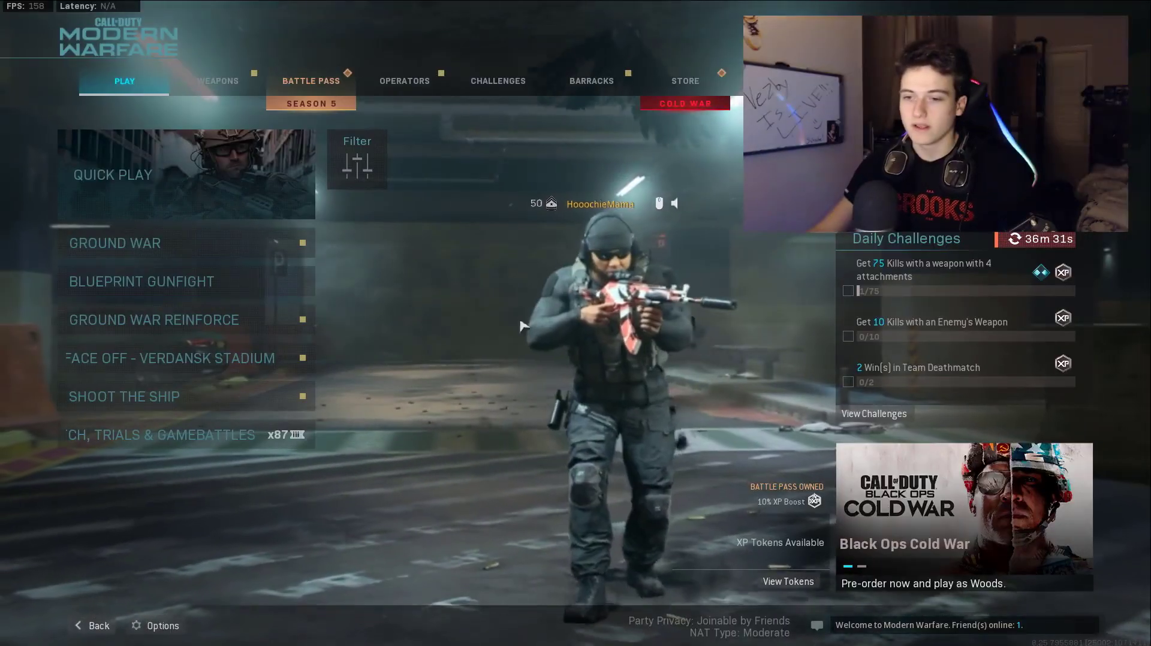
- In Call of Duty: Modern Warfare, open the graphics options and set the display mode to Fullscreen
left_click(157, 625)
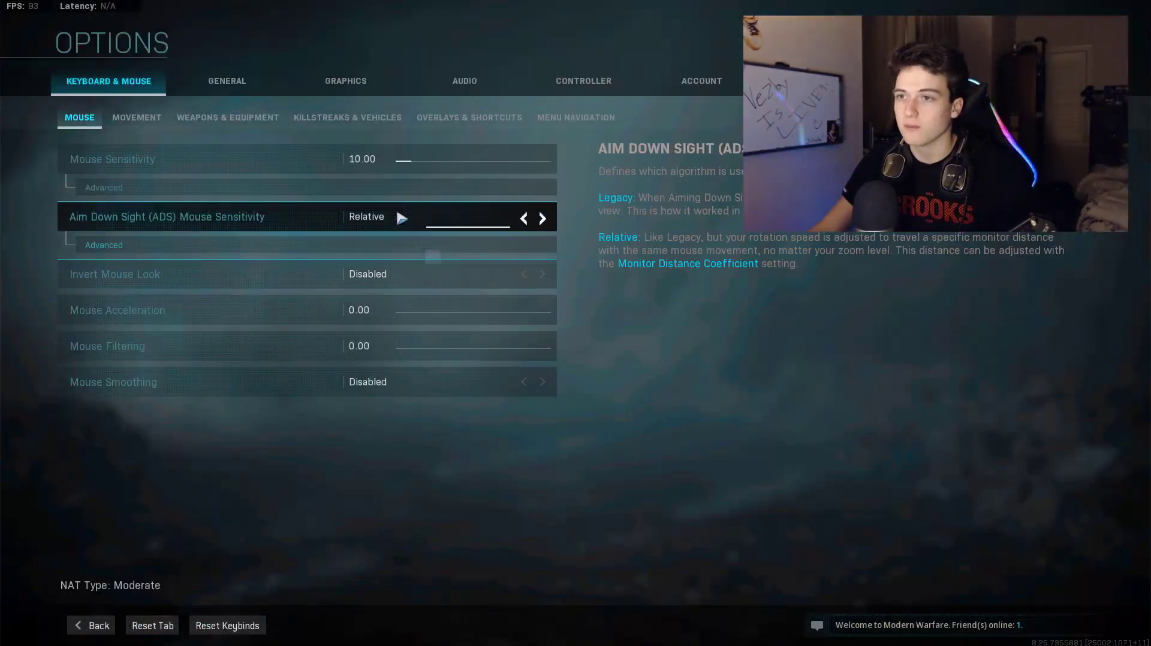
left_click(336, 96)
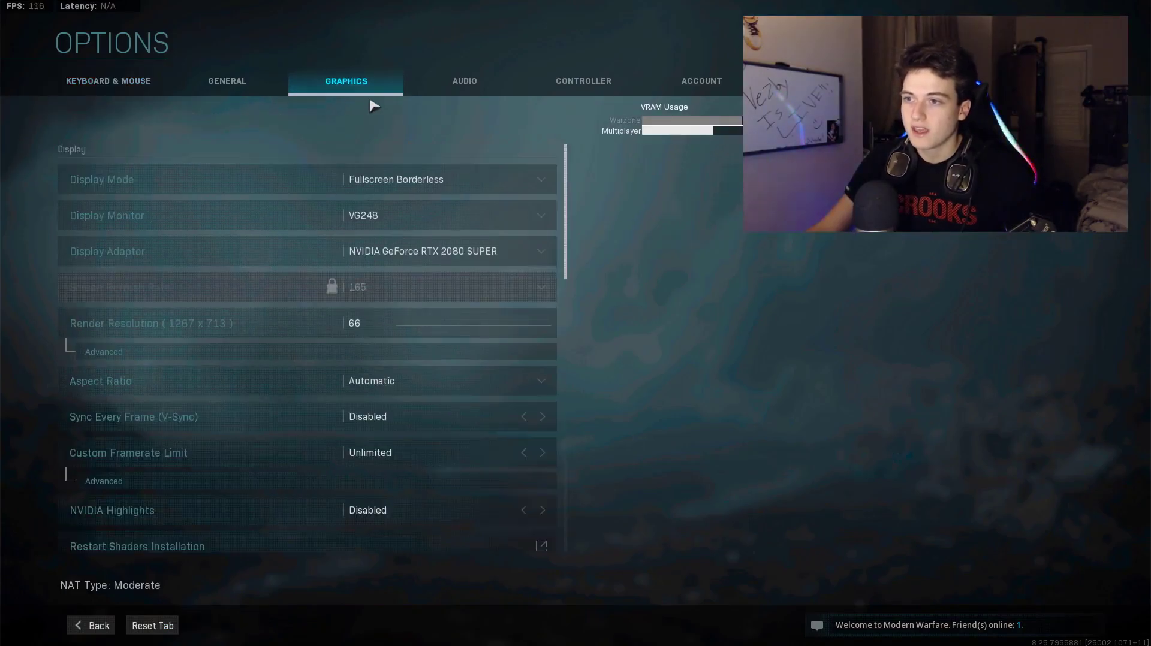
left_click(440, 183)
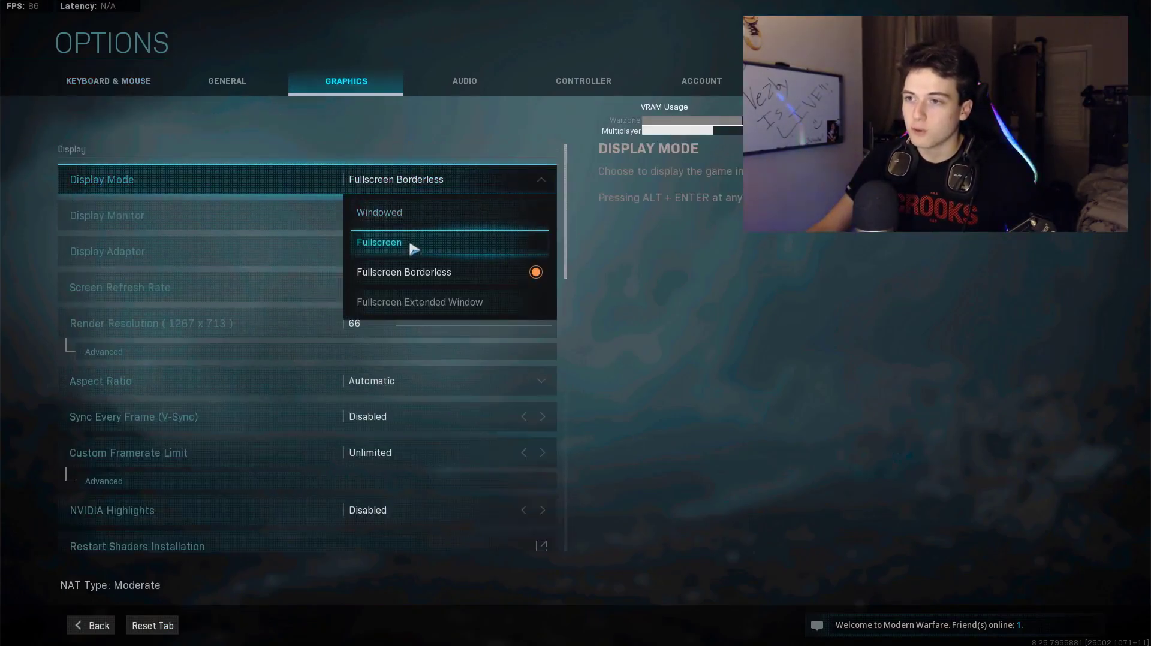
left_click(413, 249)
left_click(411, 187)
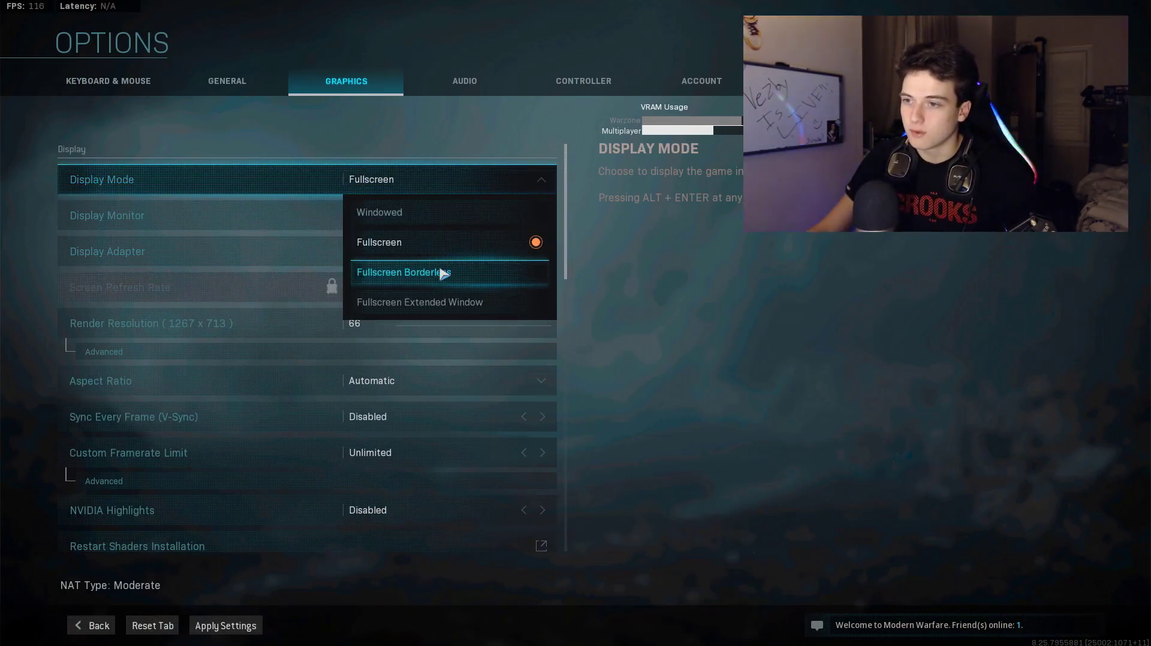
left_click(535, 193)
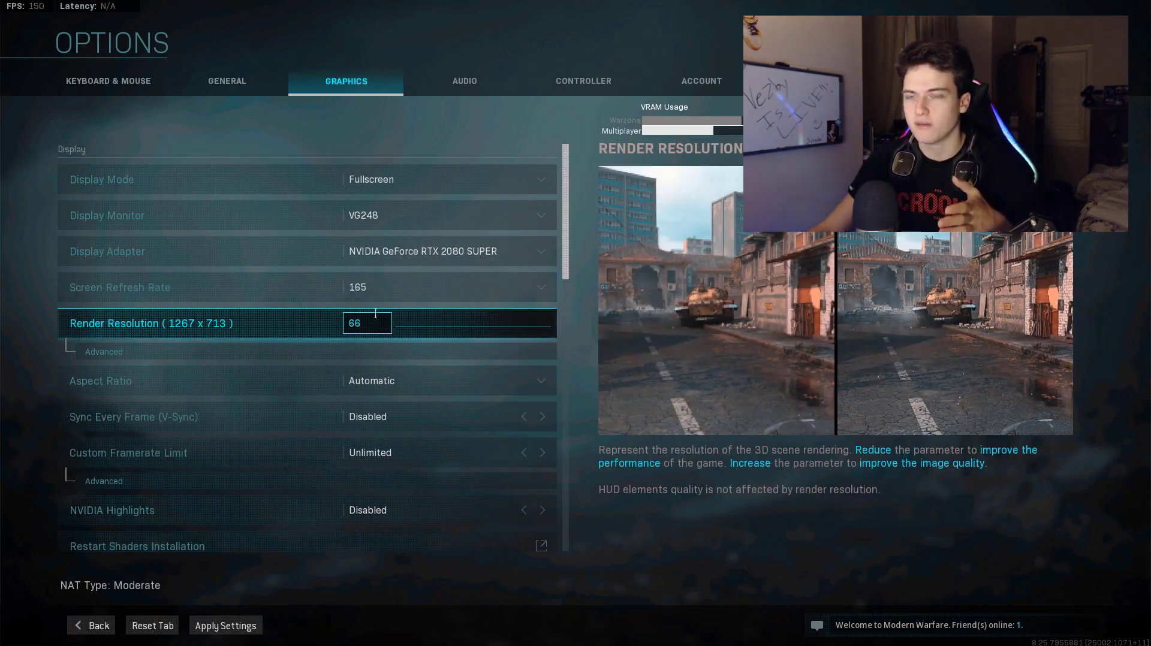
- Set the render resolution to 100
double_click(366, 323)
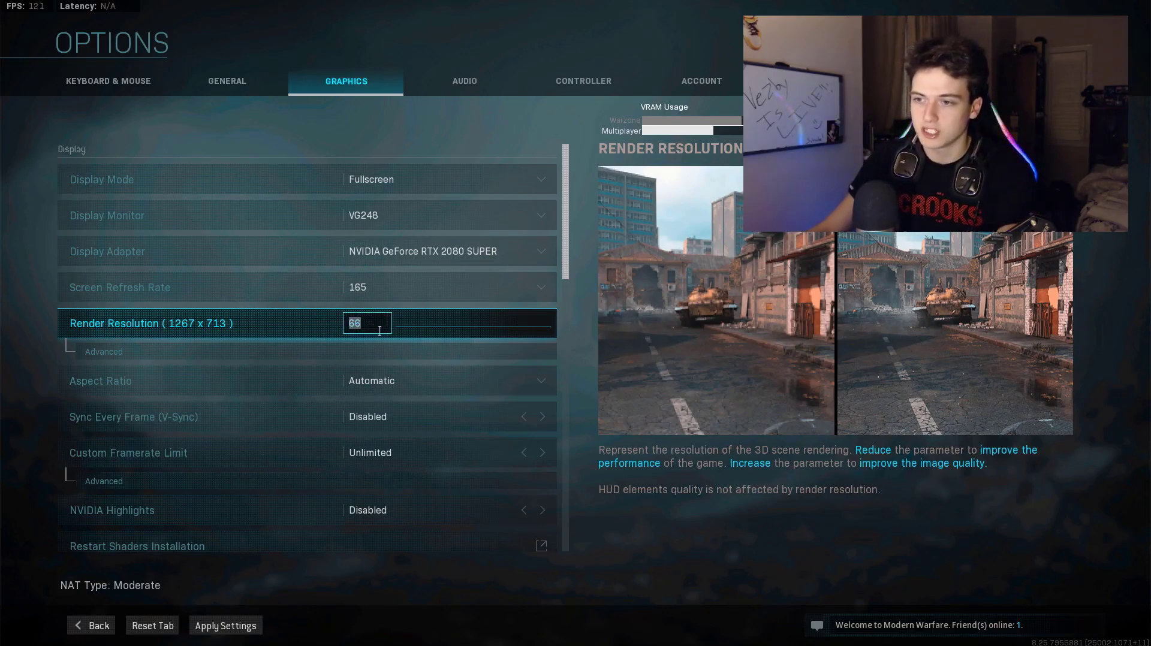
type("100")
key("Return")
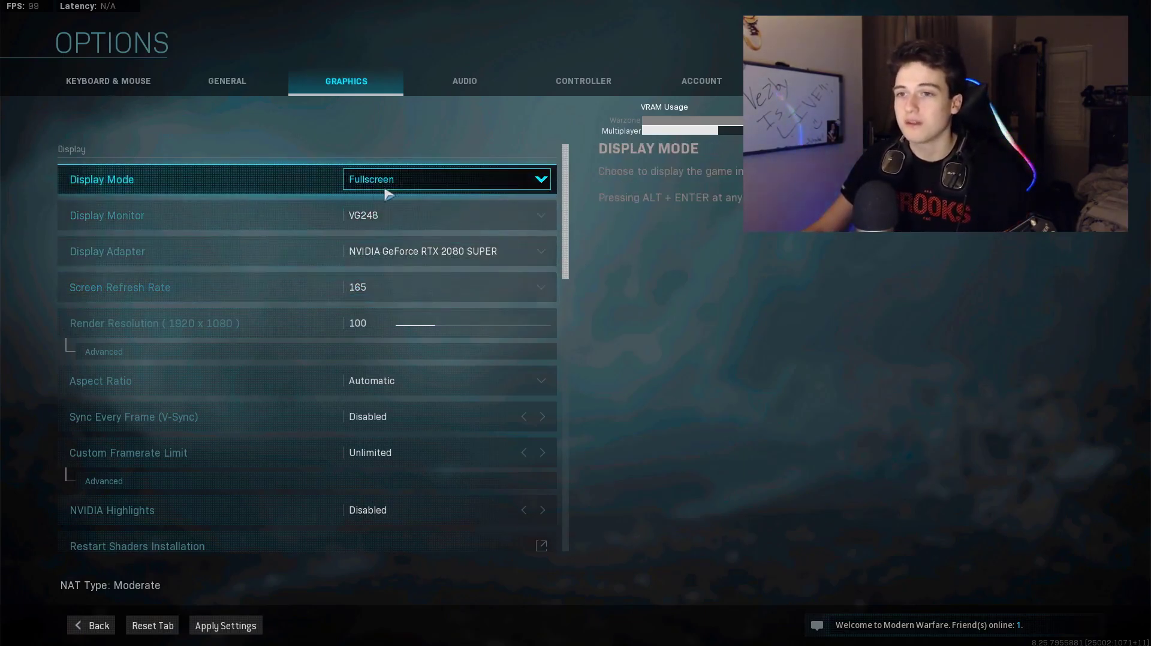
- Review the display mode choices and keep Fullscreen selected
left_click(442, 183)
left_click(419, 239)
left_click(419, 183)
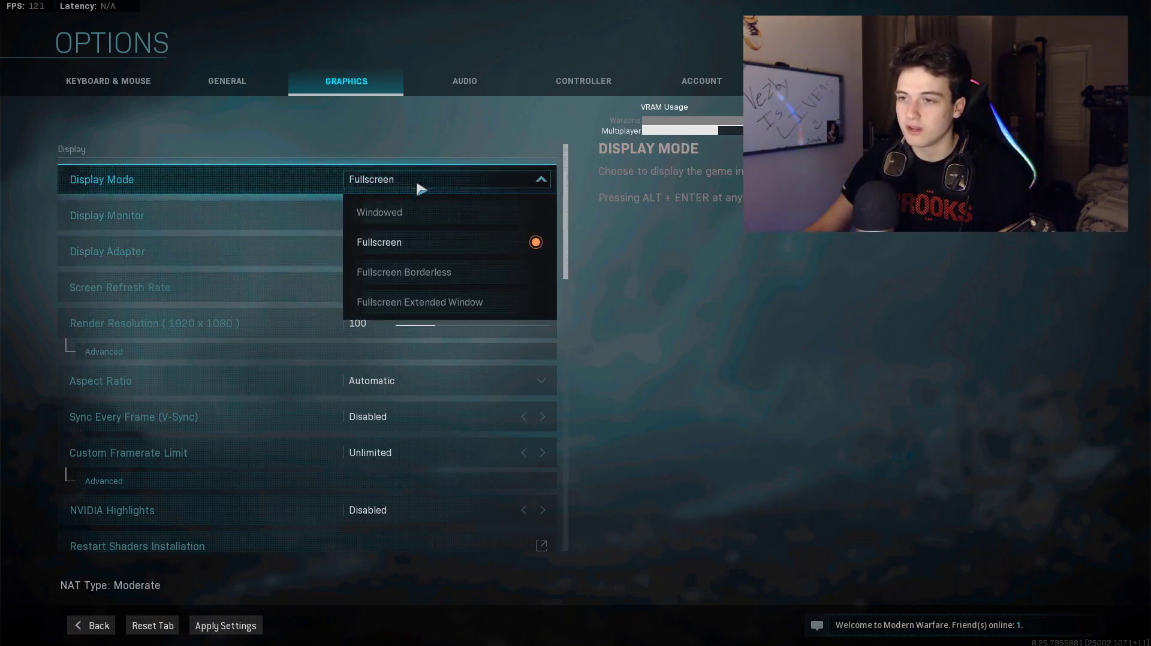
left_click(449, 245)
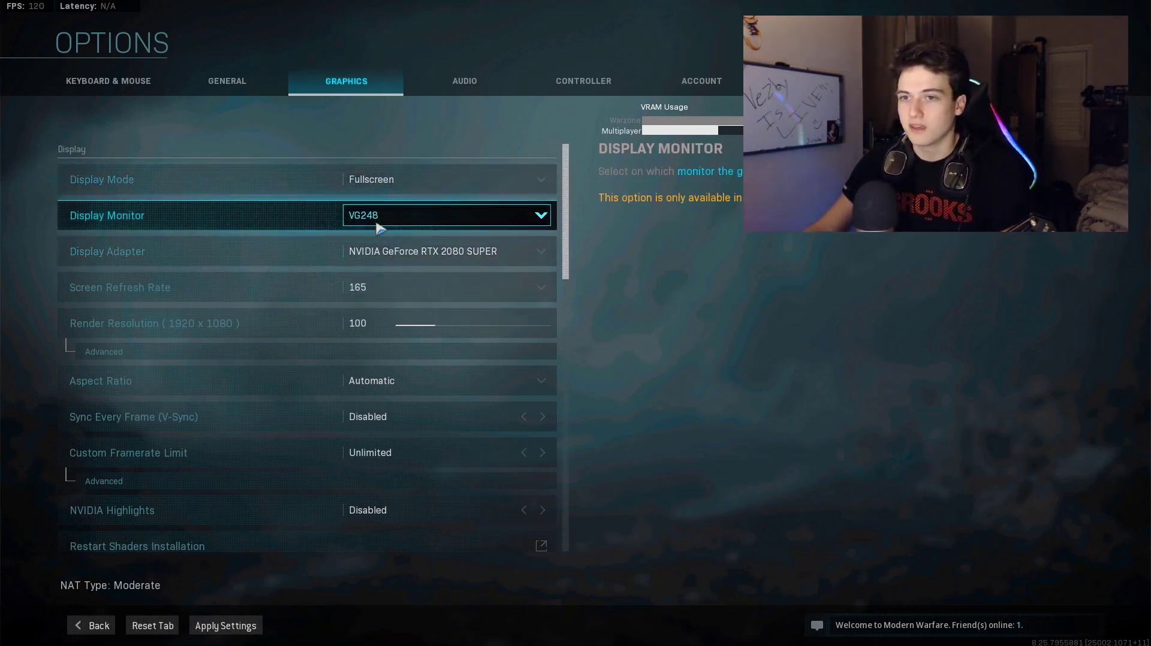
- Check the available choices for the display monitor and display adapter
left_click(396, 215)
left_click(457, 221)
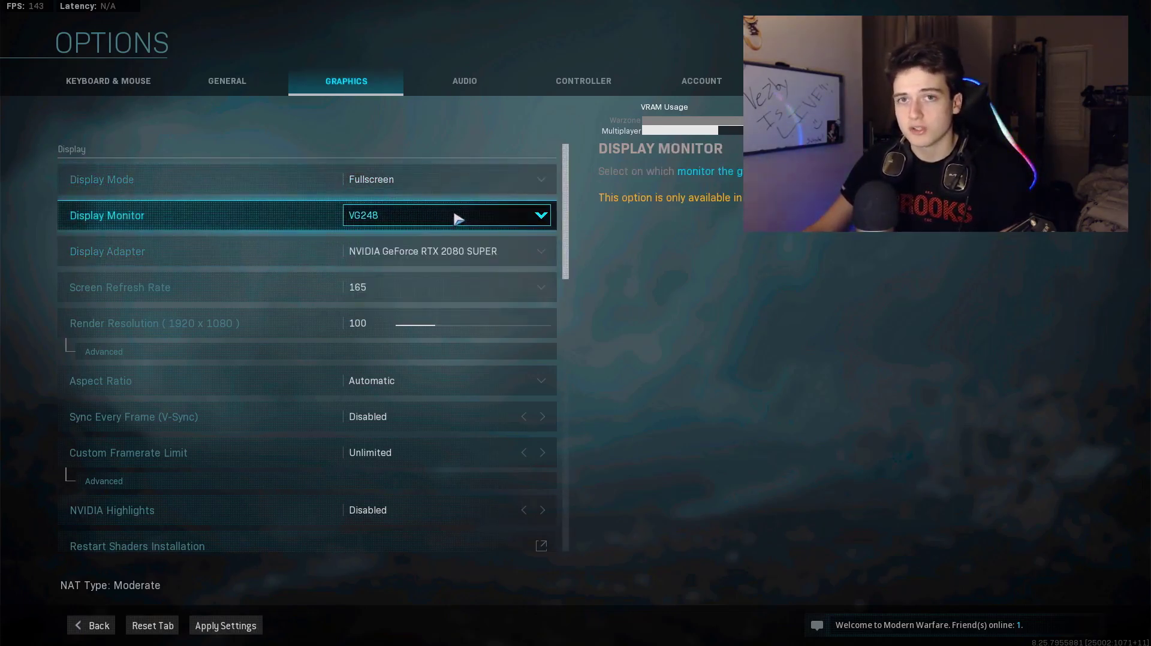
left_click(413, 263)
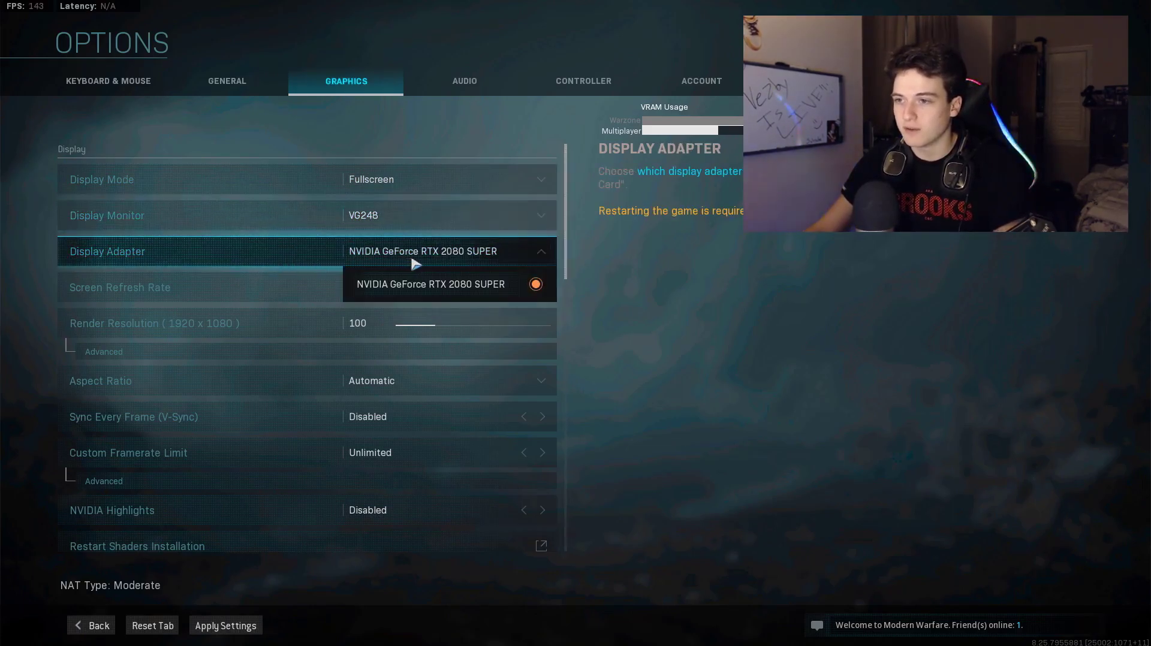
left_click(432, 260)
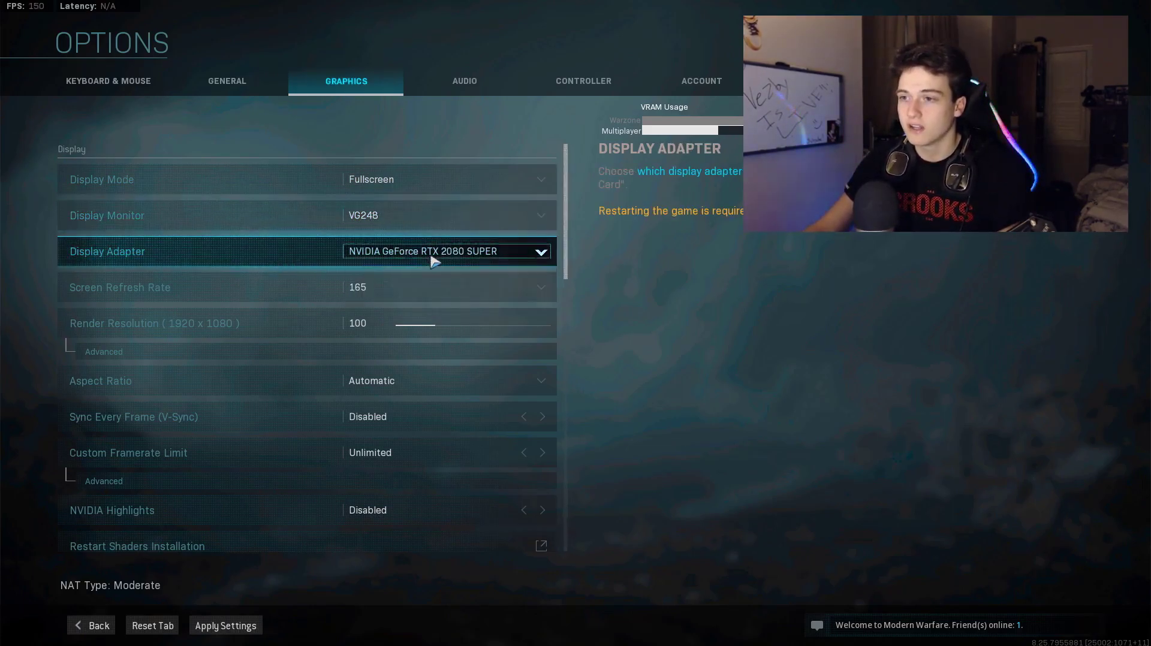
- Select a screen refresh rate of 165 and expand the advanced render resolution settings
left_click(440, 294)
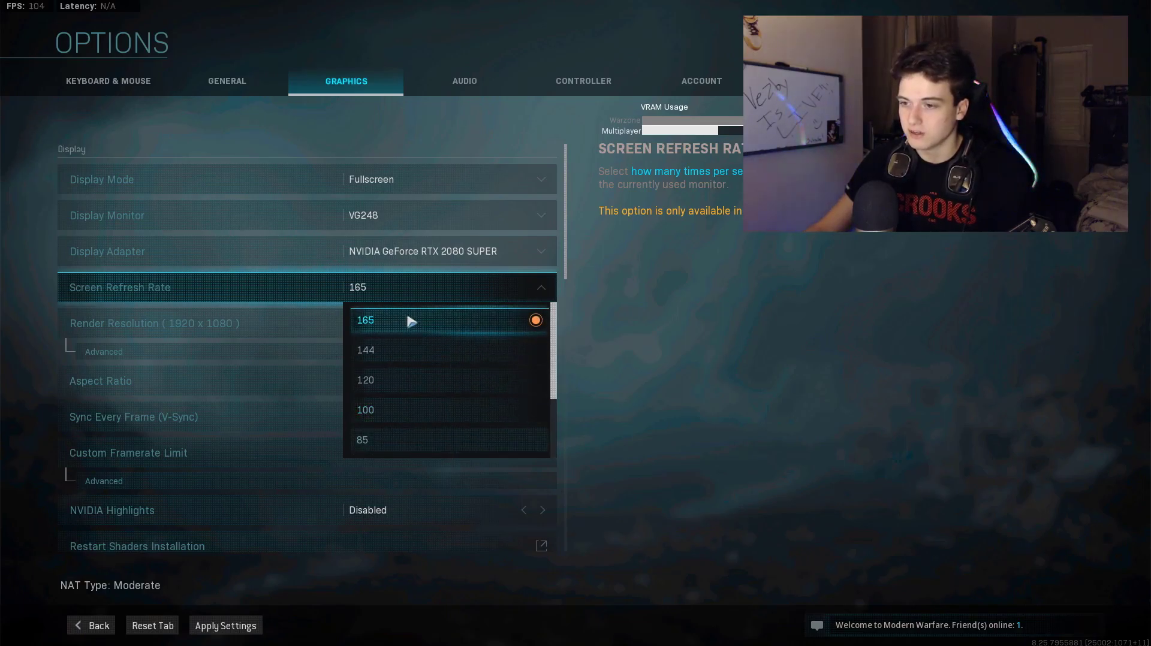
left_click(433, 320)
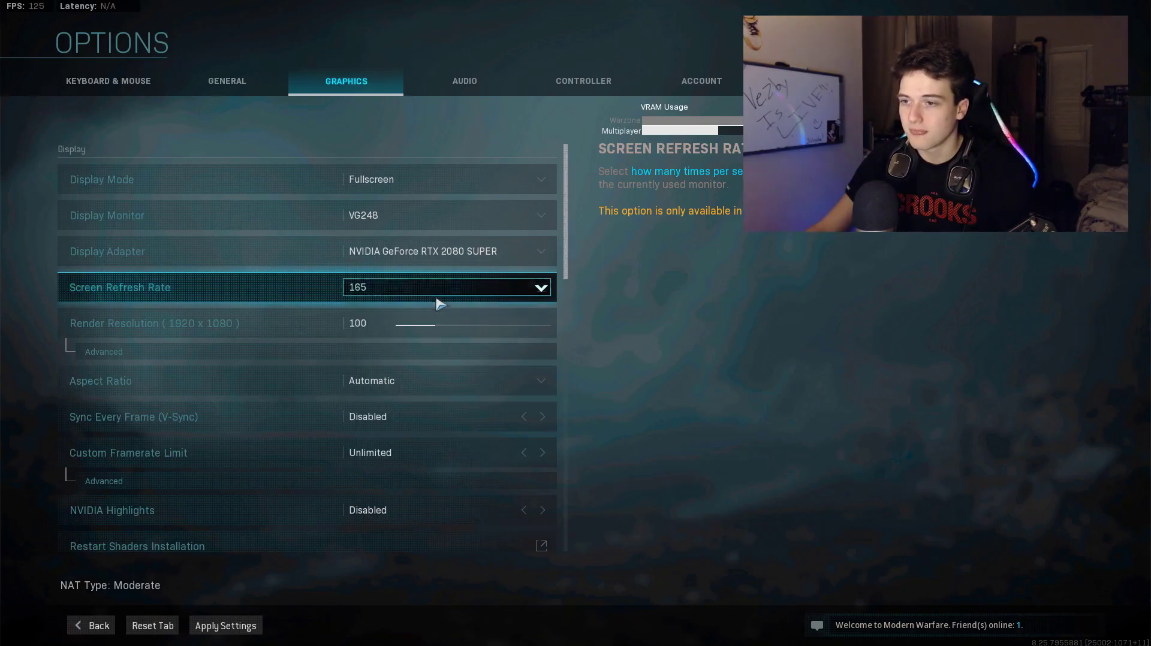
scroll(414, 309, "down", 1)
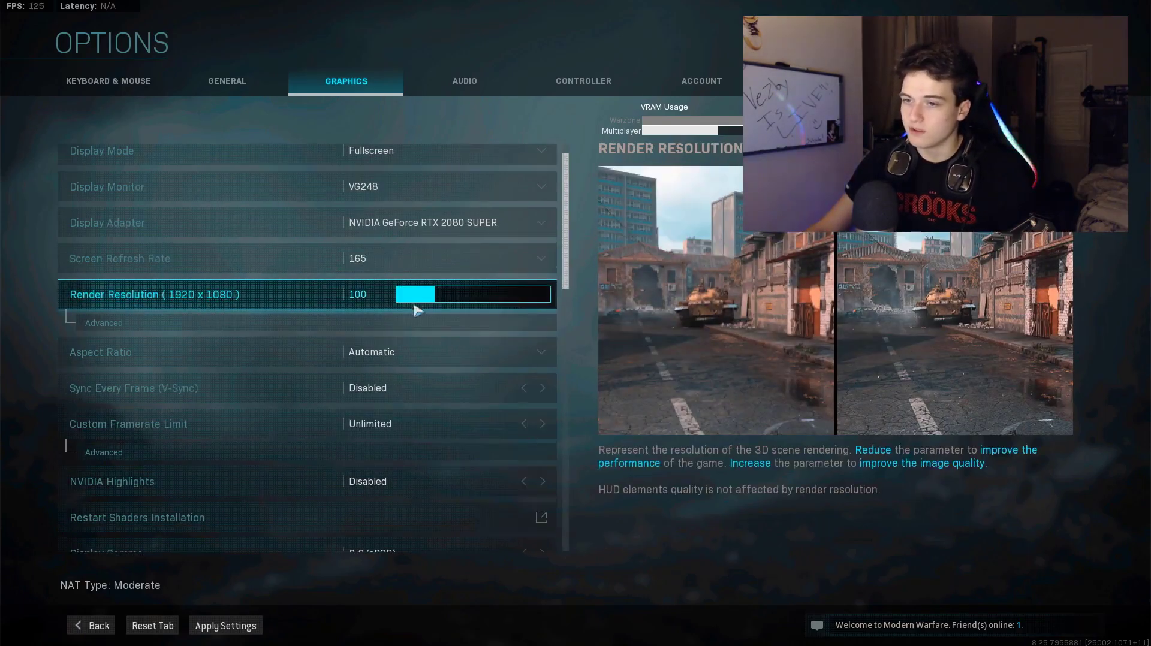
left_click(365, 331)
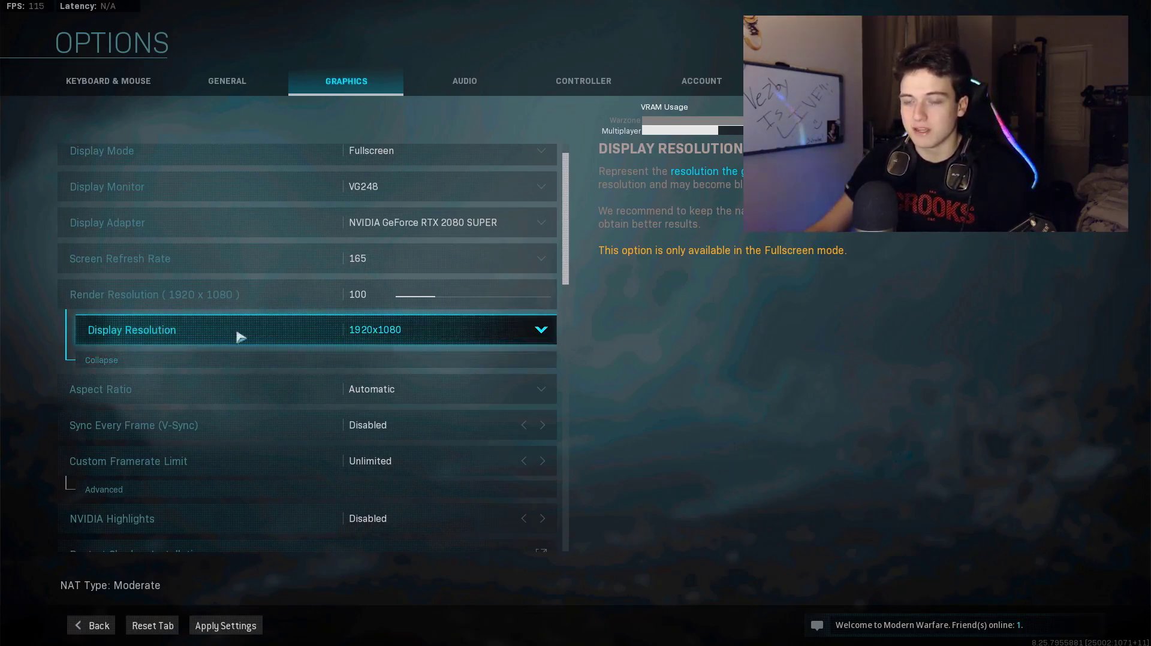
- Select Automatic as the aspect ratio
scroll(255, 333, "down", 1)
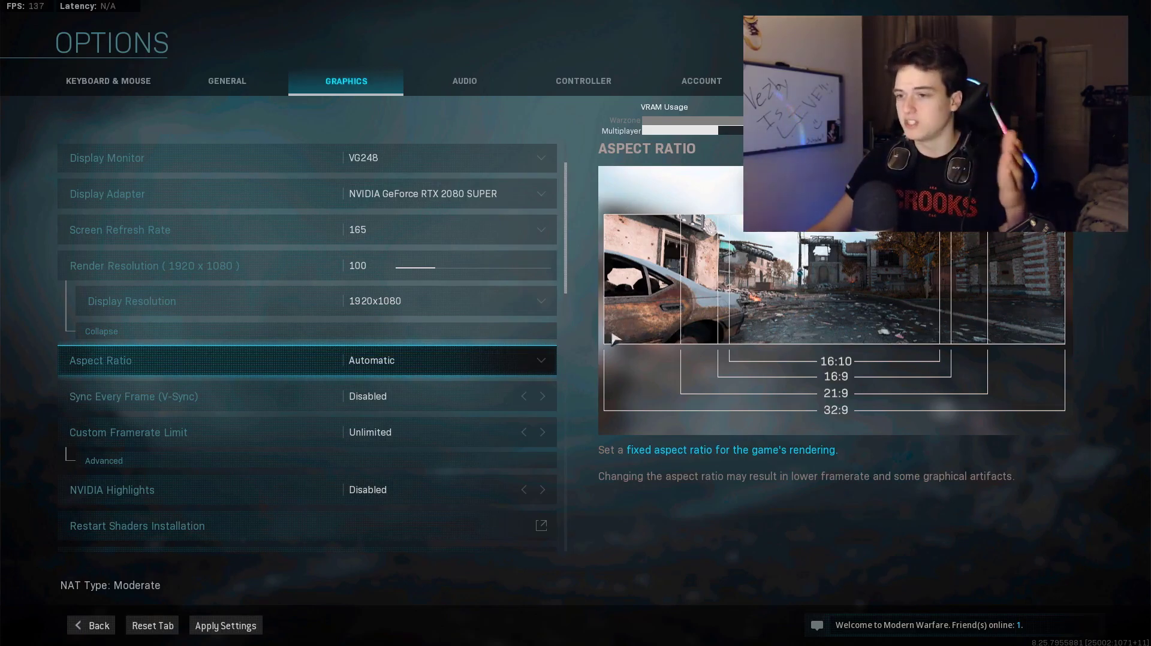
left_click(491, 372)
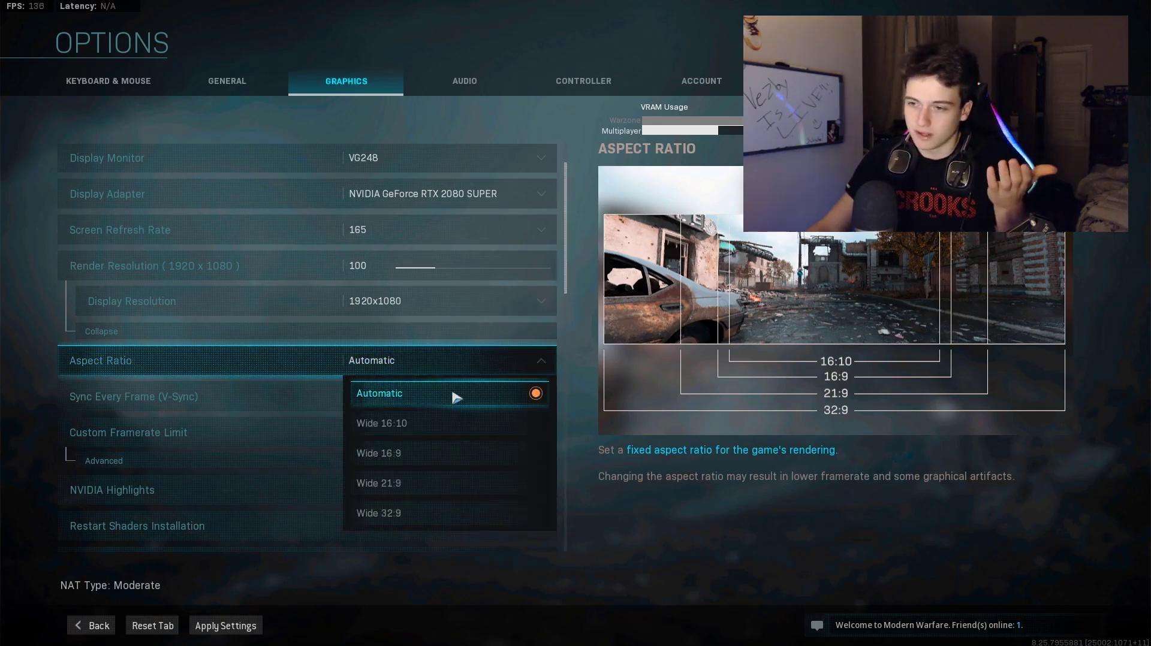
left_click(457, 396)
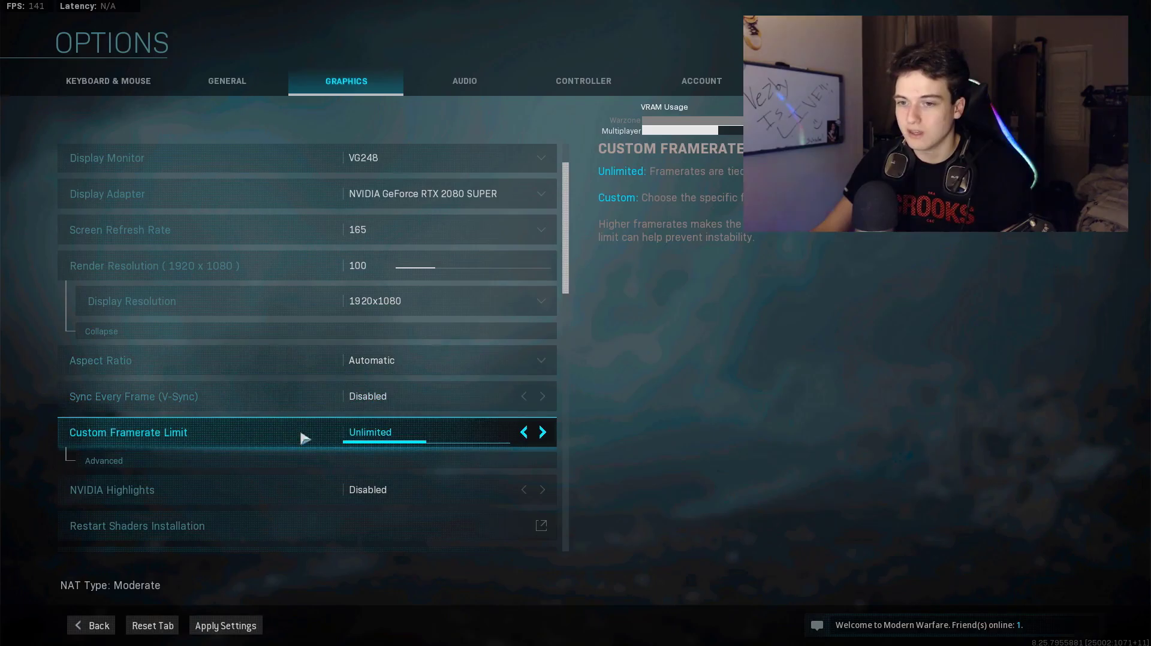
- Set the Custom Framerate Limit to Custom and expand its advanced gameplay, menu and out-of-focus limits
scroll(174, 432, "down", 1)
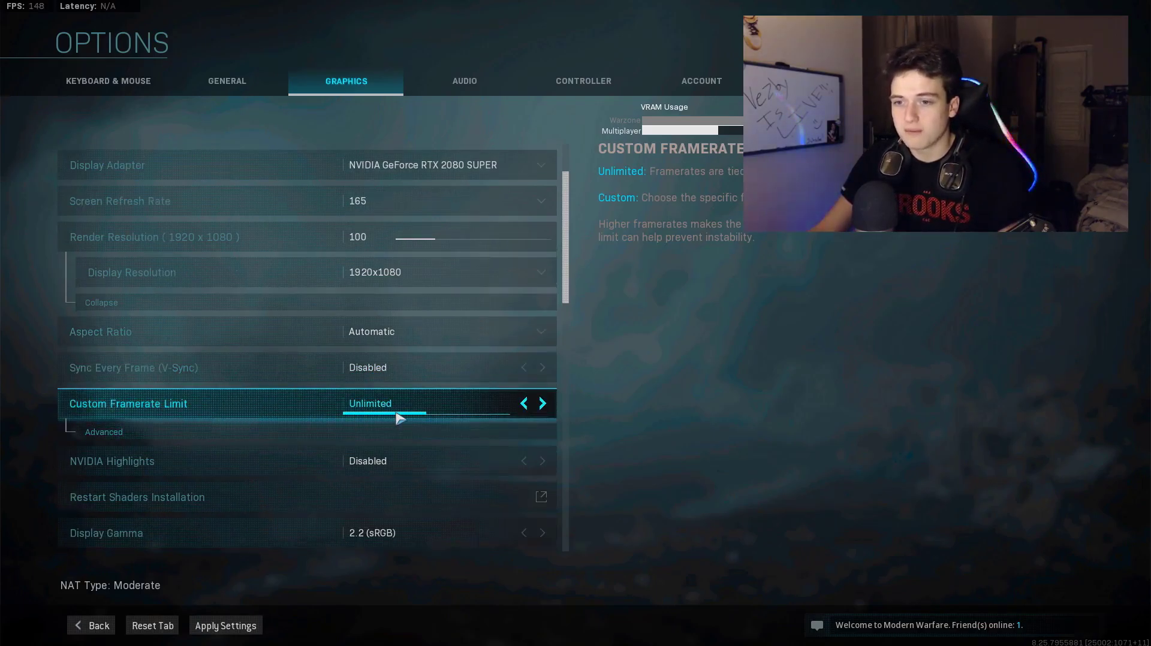
left_click(324, 433)
scroll(360, 522, "down", 2)
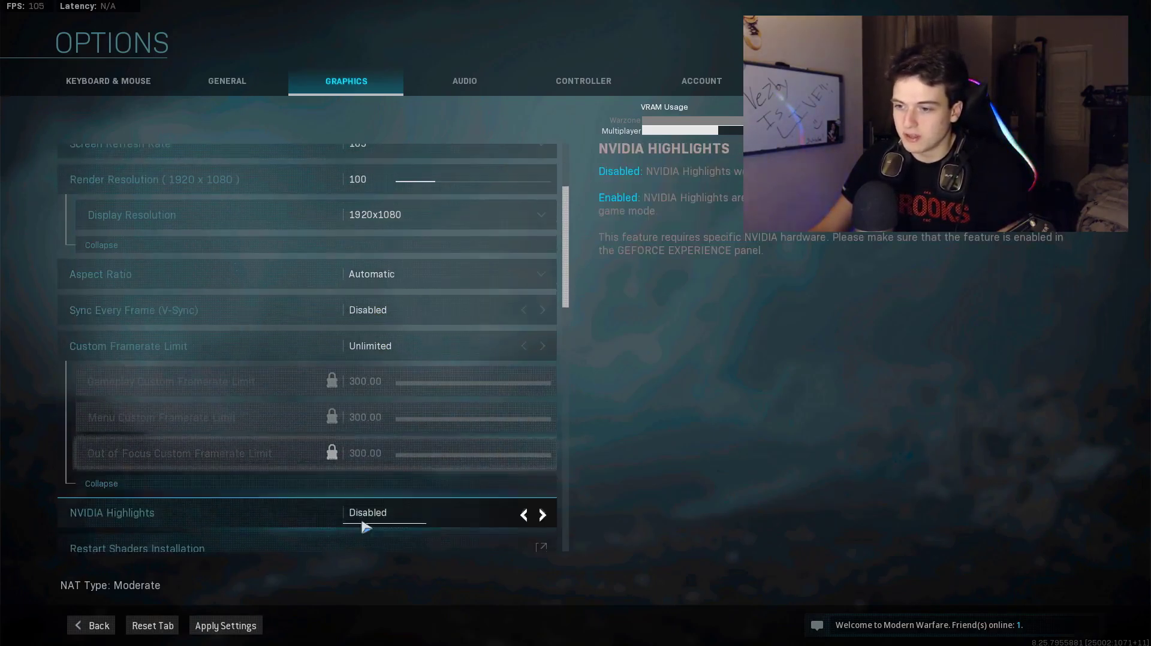
left_click(356, 445)
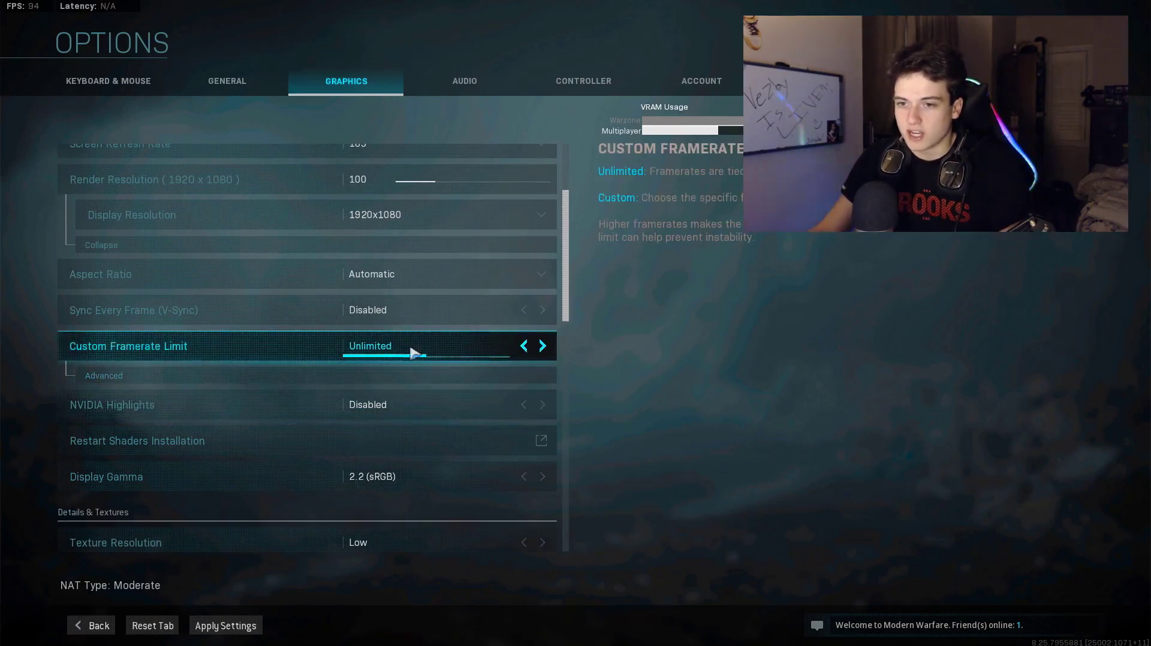
left_click(541, 346)
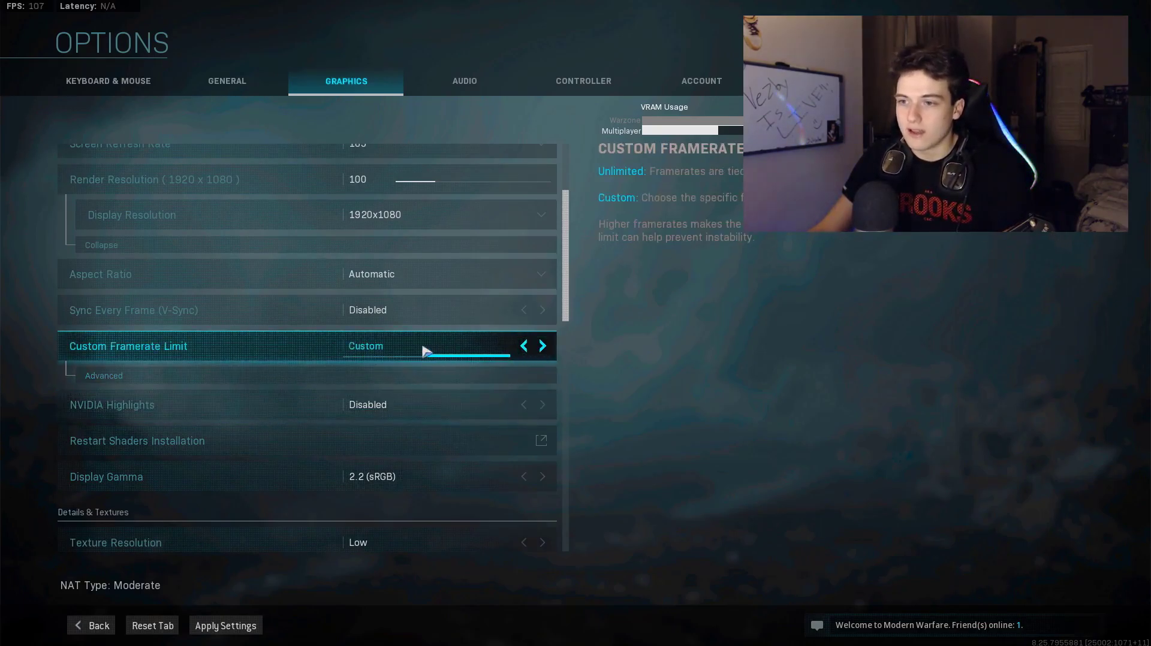
left_click(325, 374)
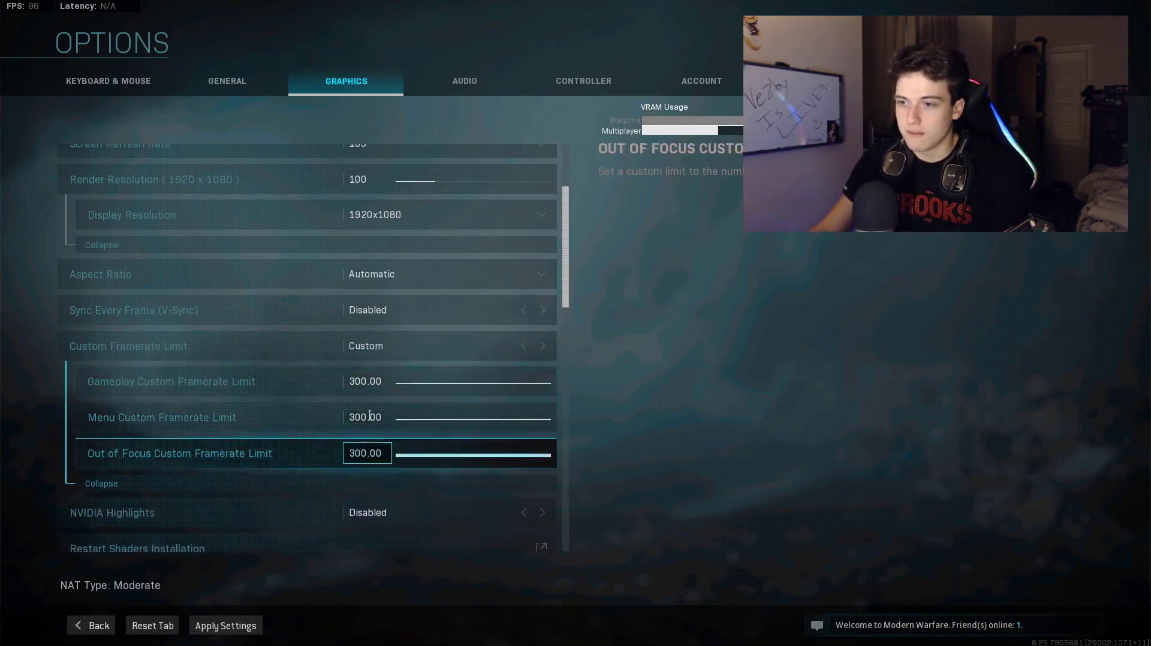
- Set the Custom Framerate Limit to Unlimited
scroll(393, 213, "up", 2)
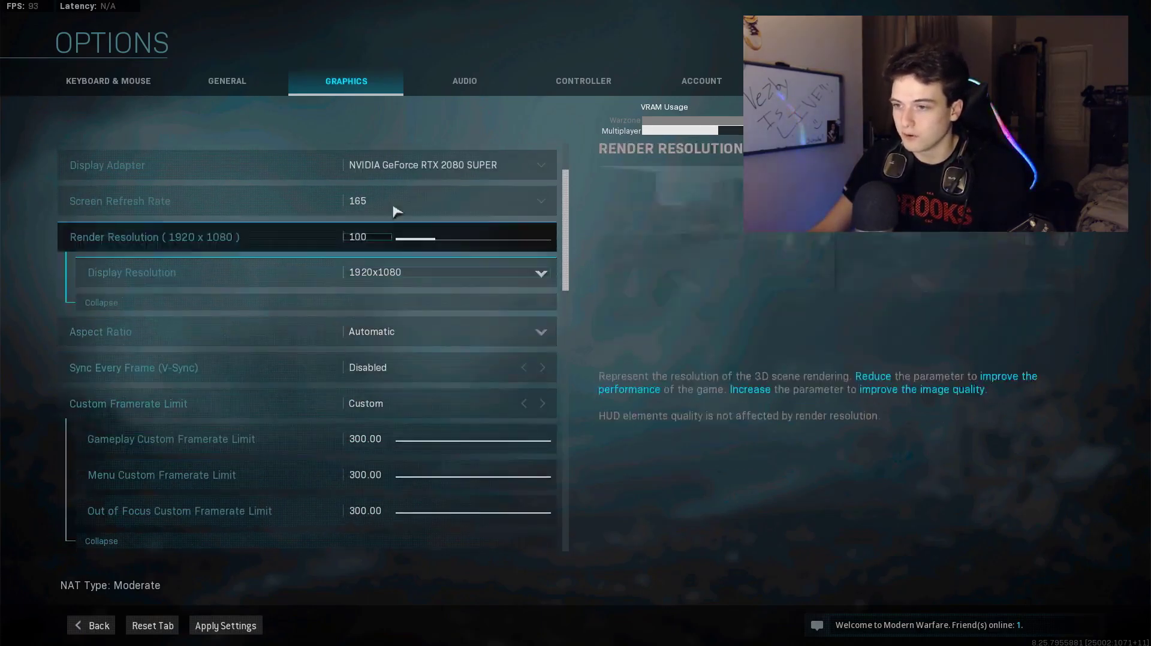
scroll(400, 221, "down", 2)
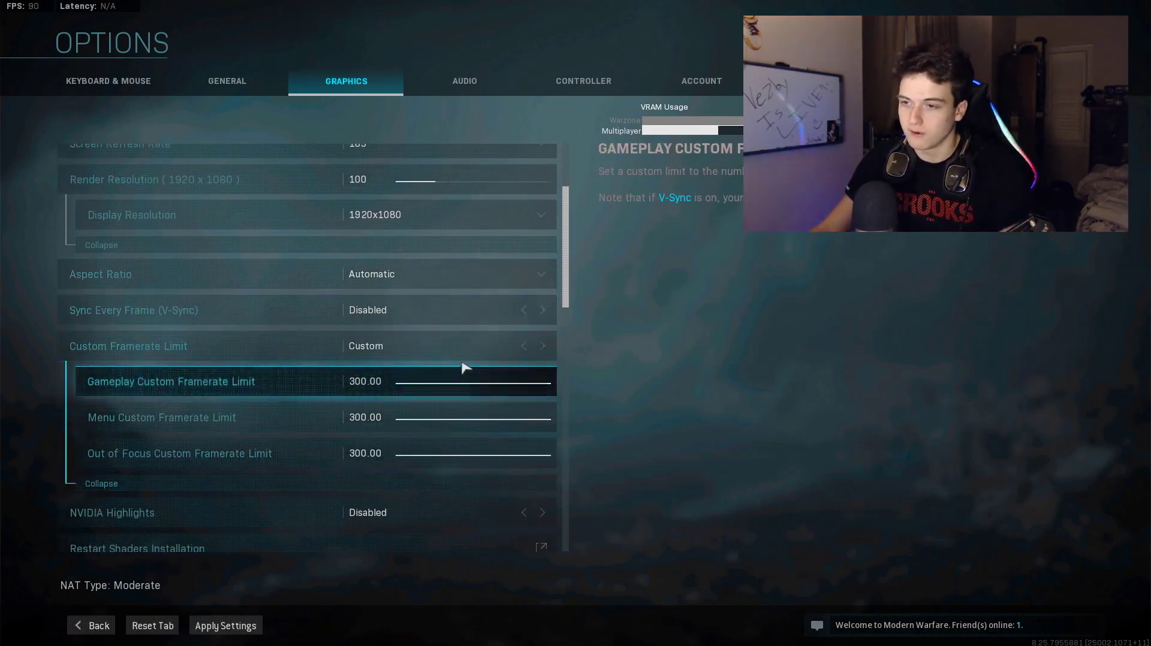
left_click(521, 351)
- Review the NVIDIA Highlights, Restart Shaders Installation, Display Gamma and Texture Resolution settings
scroll(304, 385, "down", 3)
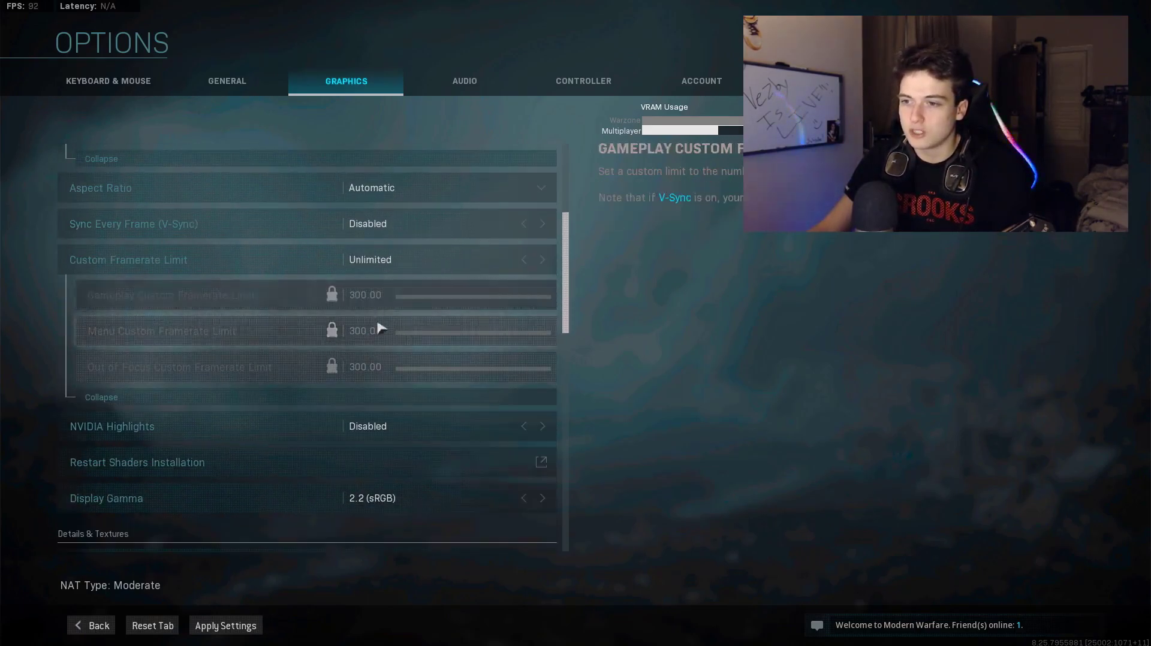
scroll(354, 360, "down", 2)
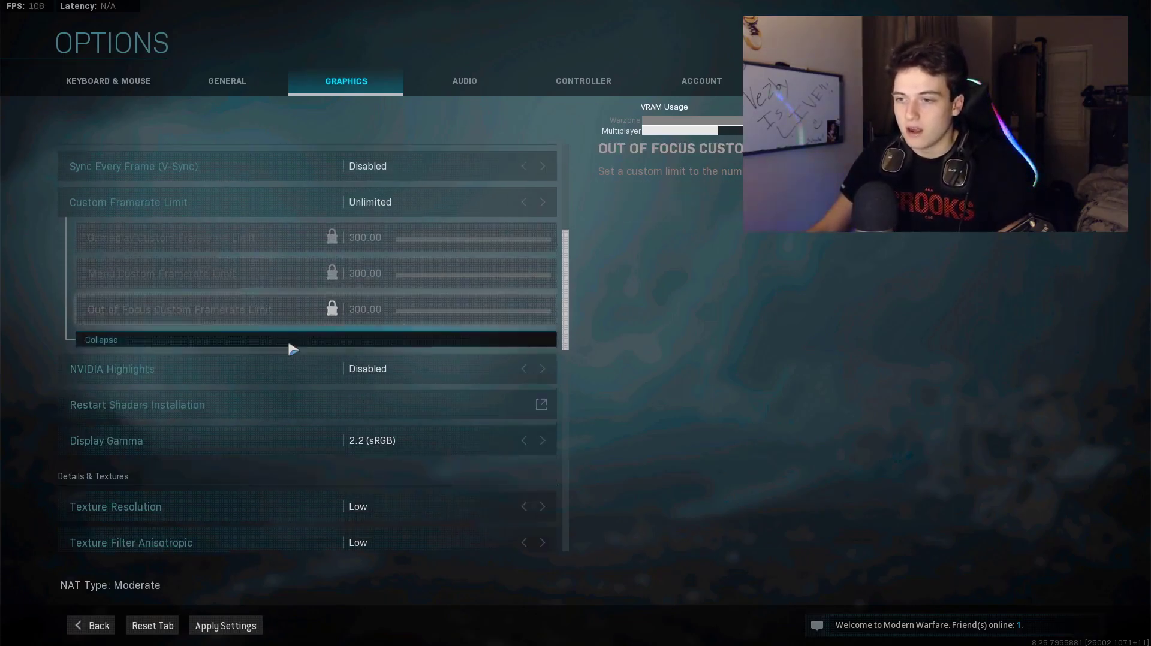
scroll(295, 381, "down", 1)
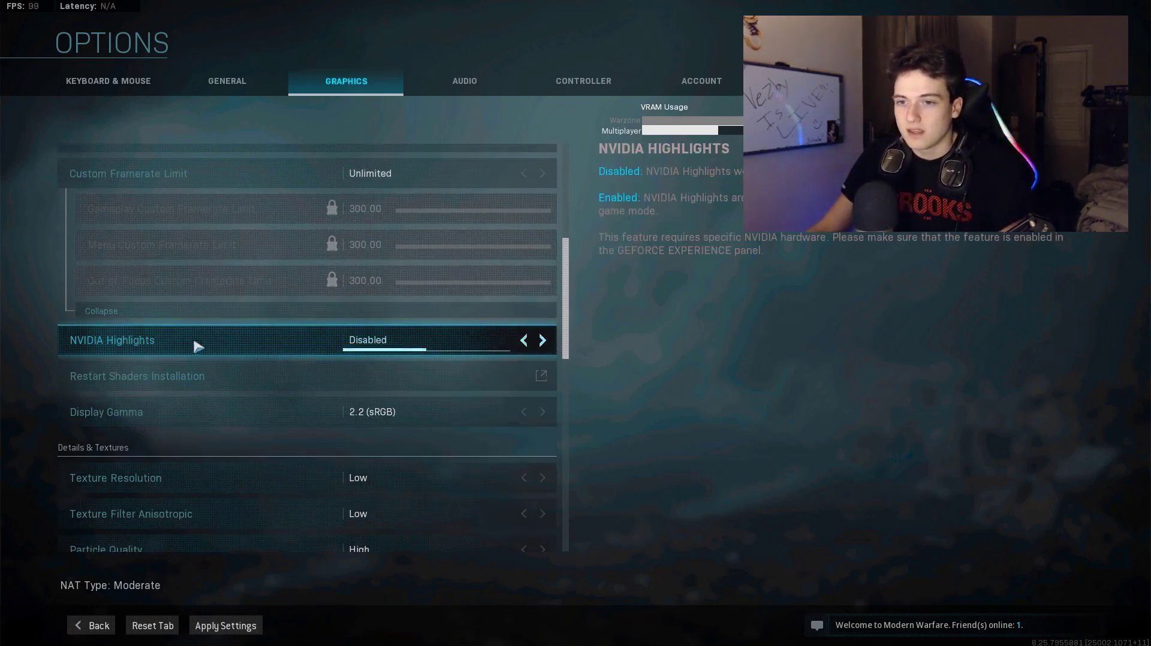
scroll(492, 336, "down", 1)
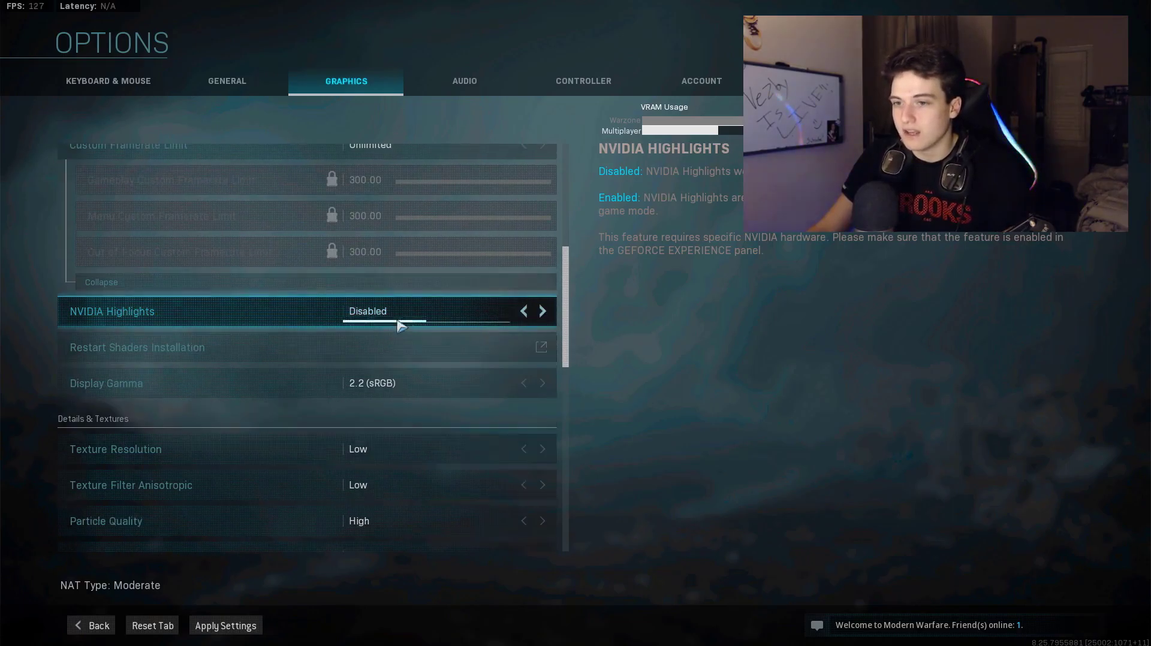
scroll(288, 333, "down", 1)
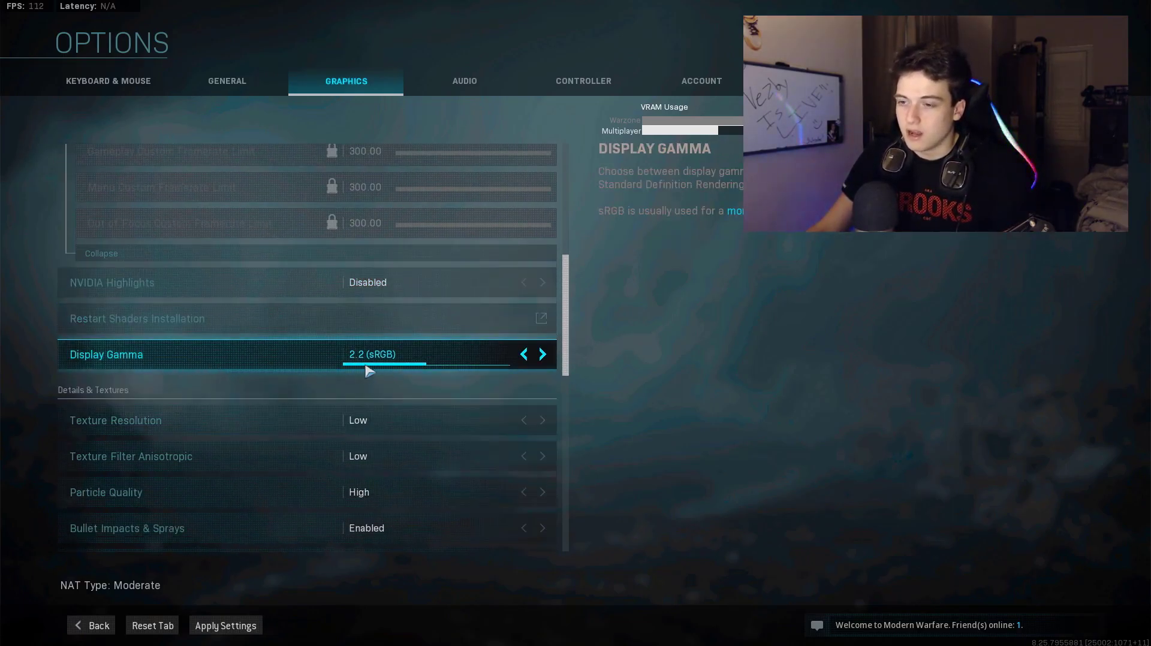
scroll(348, 366, "down", 1)
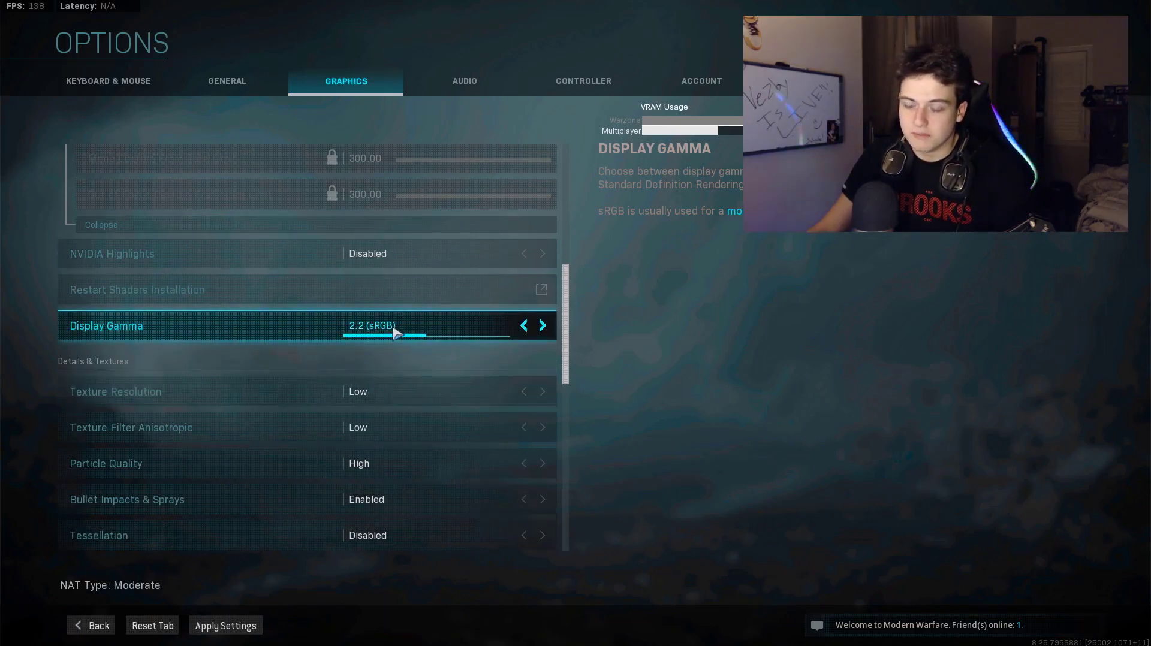
scroll(382, 343, "down", 1)
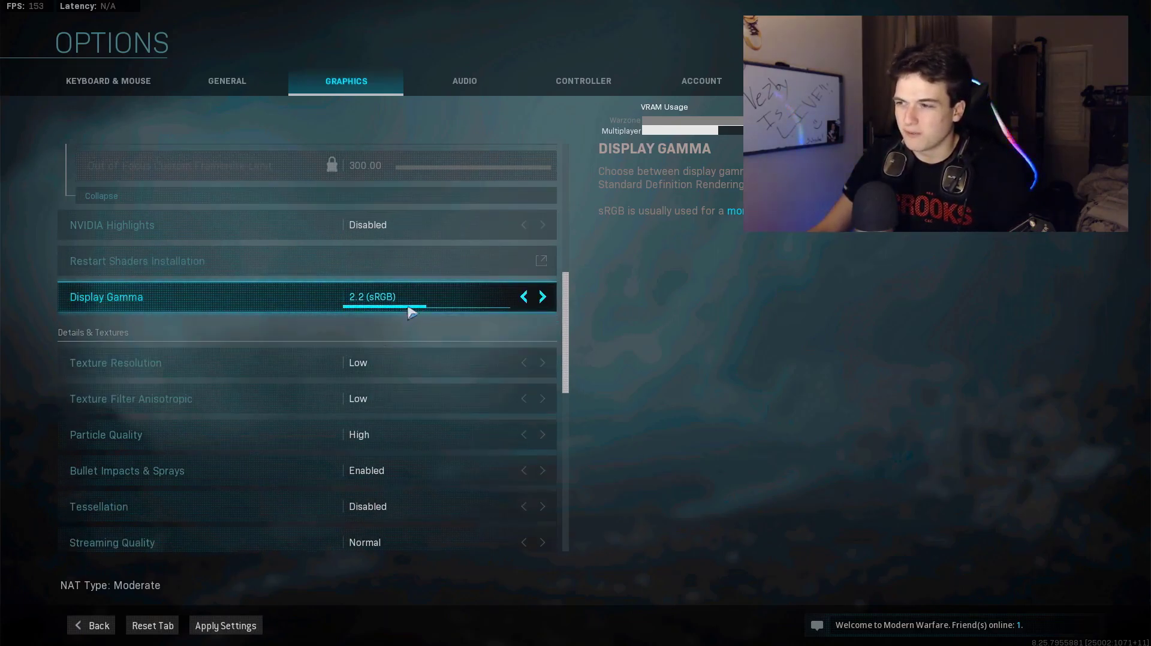
scroll(391, 309, "down", 1)
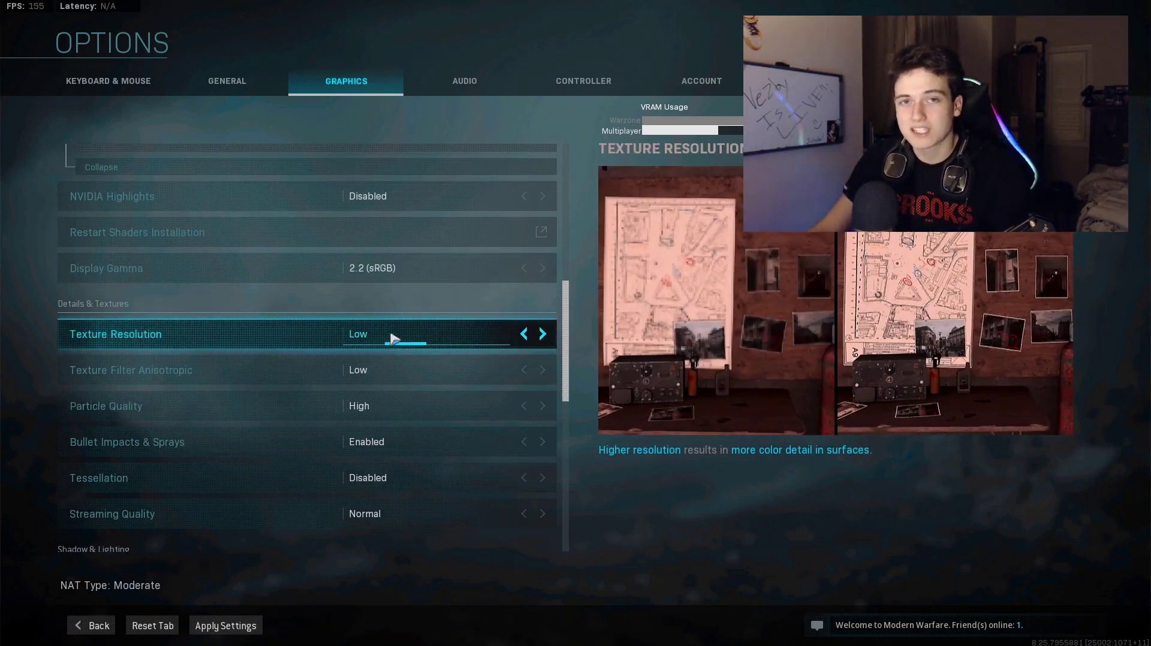
scroll(395, 337, "down", 1)
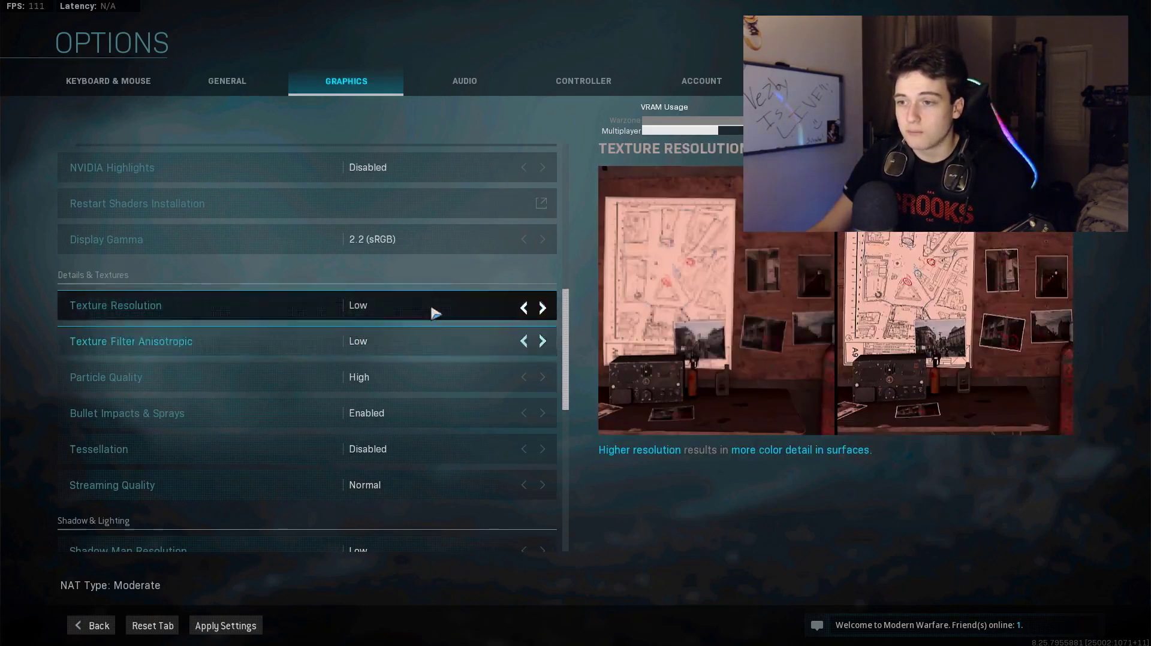
- Try Texture Resolution at Normal and Particle Quality at Low, returning them to Low and High respectively
left_click(542, 306)
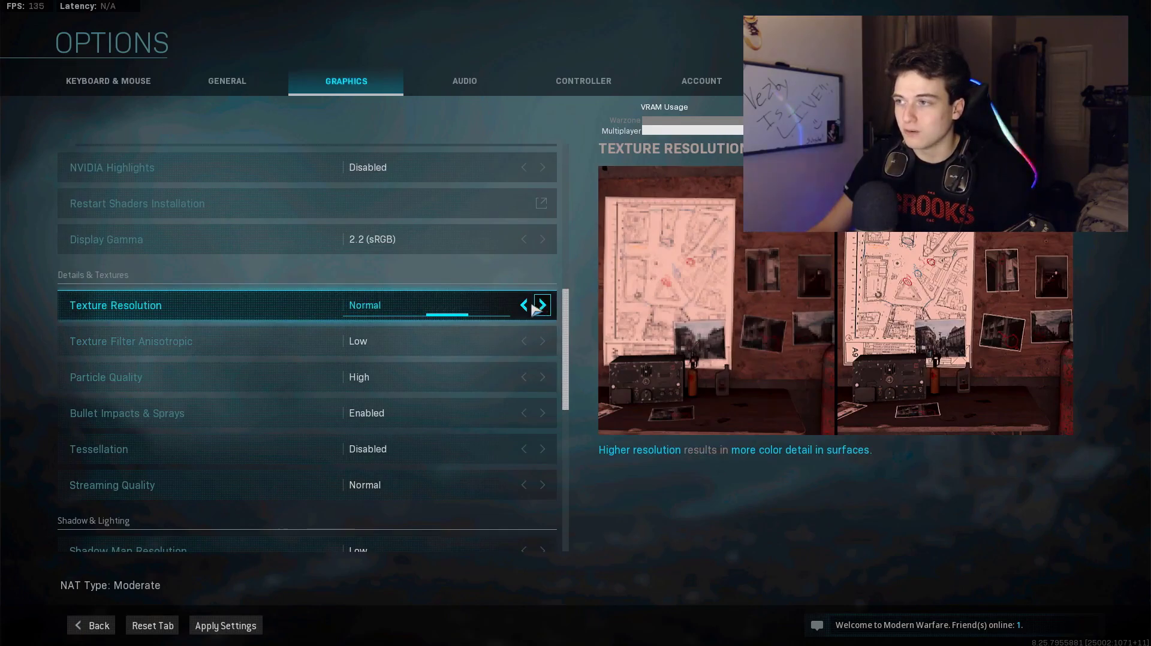
left_click(524, 305)
scroll(389, 297, "down", 1)
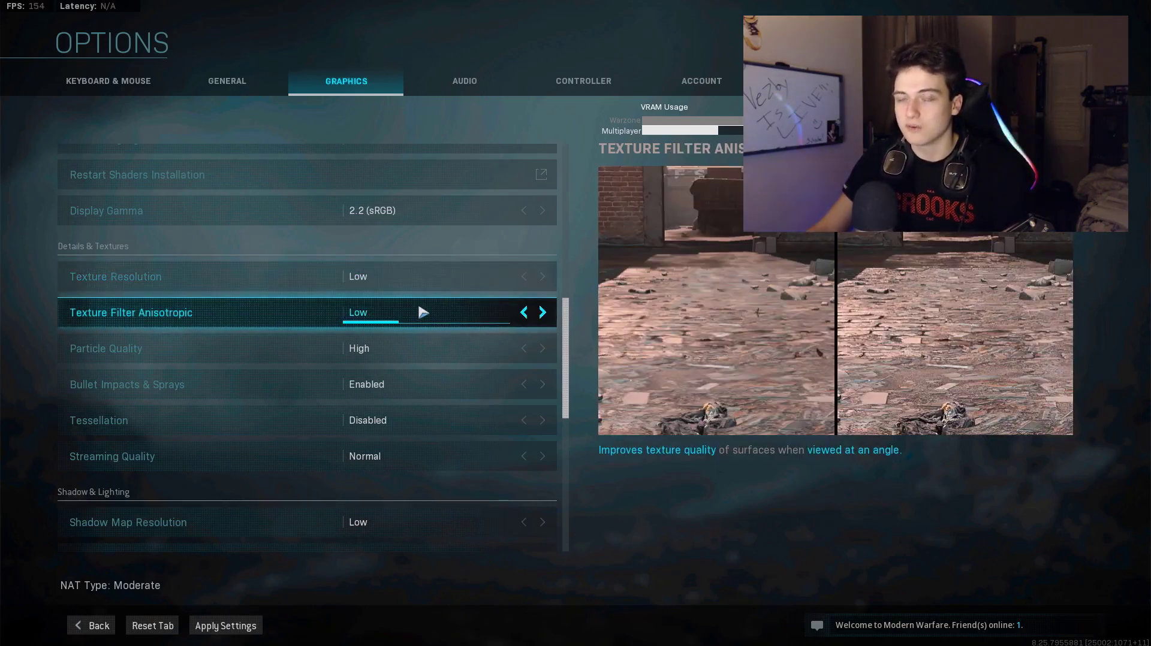
scroll(390, 325, "down", 1)
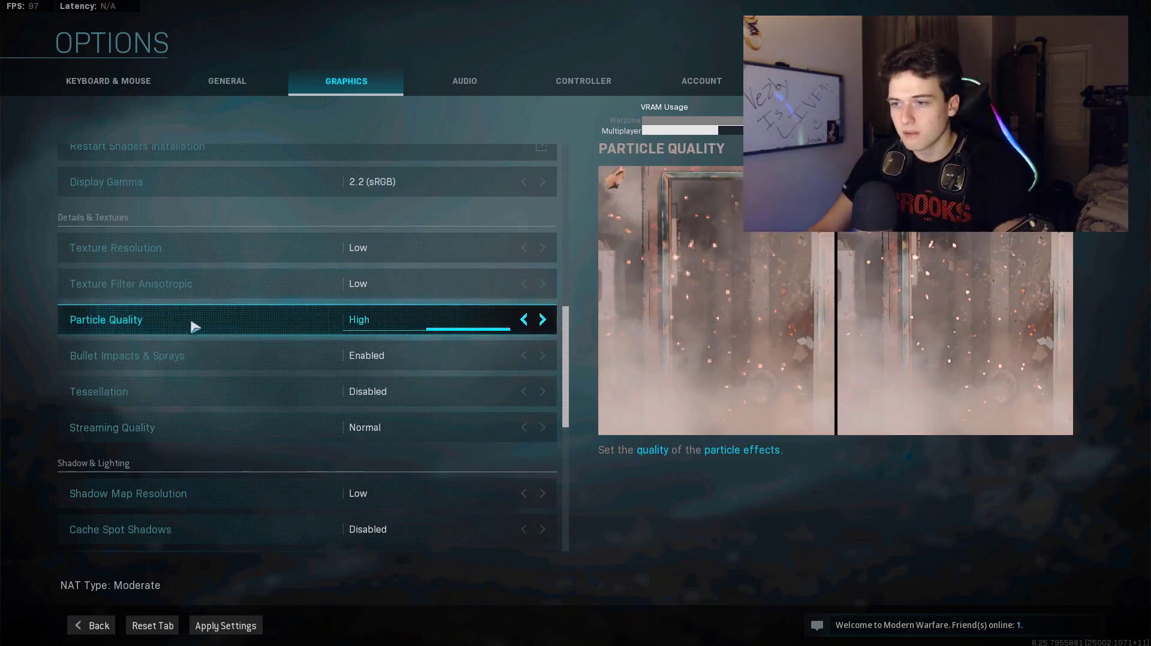
left_click(525, 319)
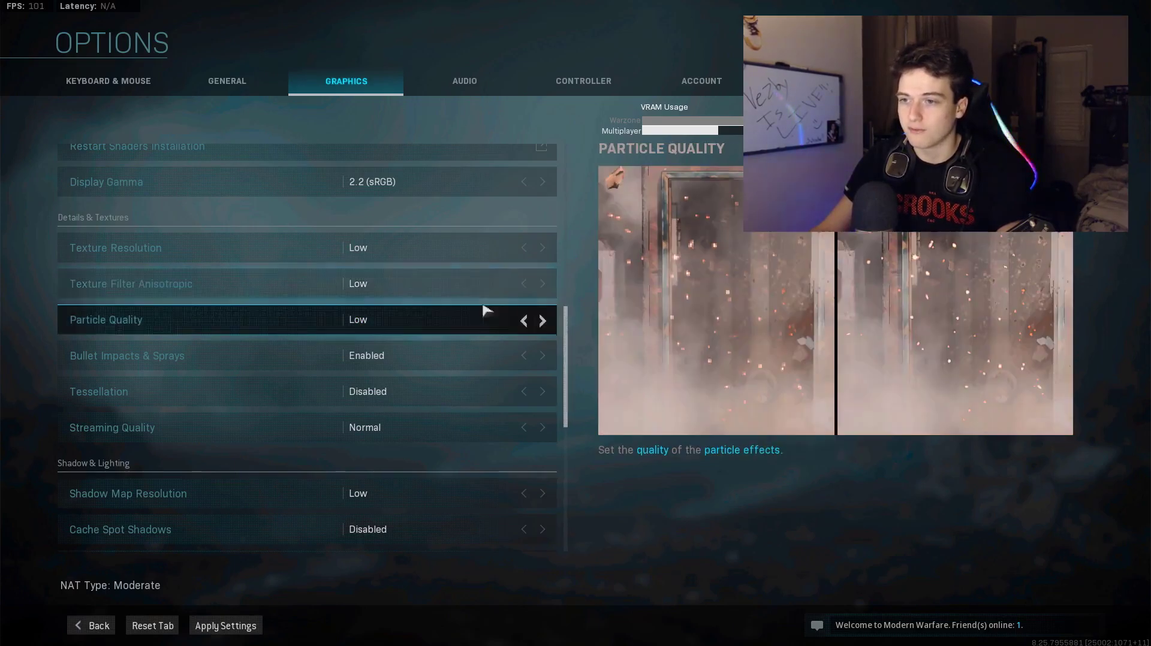
left_click(543, 319)
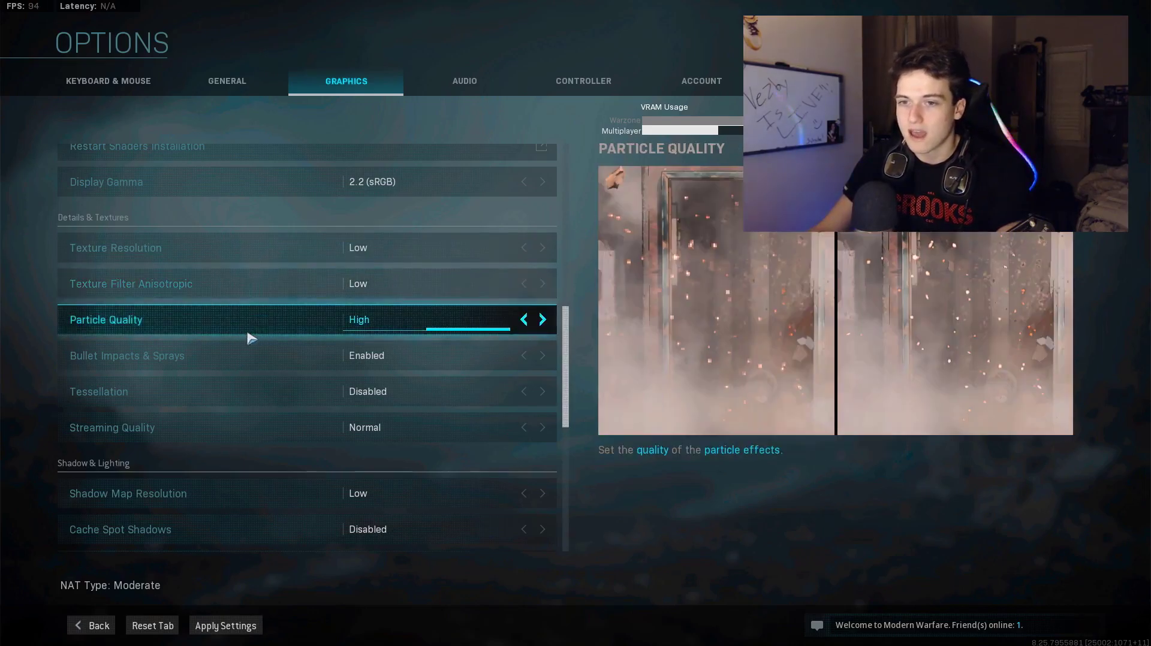
- Examine the Bullet Impacts & Sprays, Tessellation, Streaming Quality and Shadow Map Resolution settings
scroll(263, 363, "down", 1)
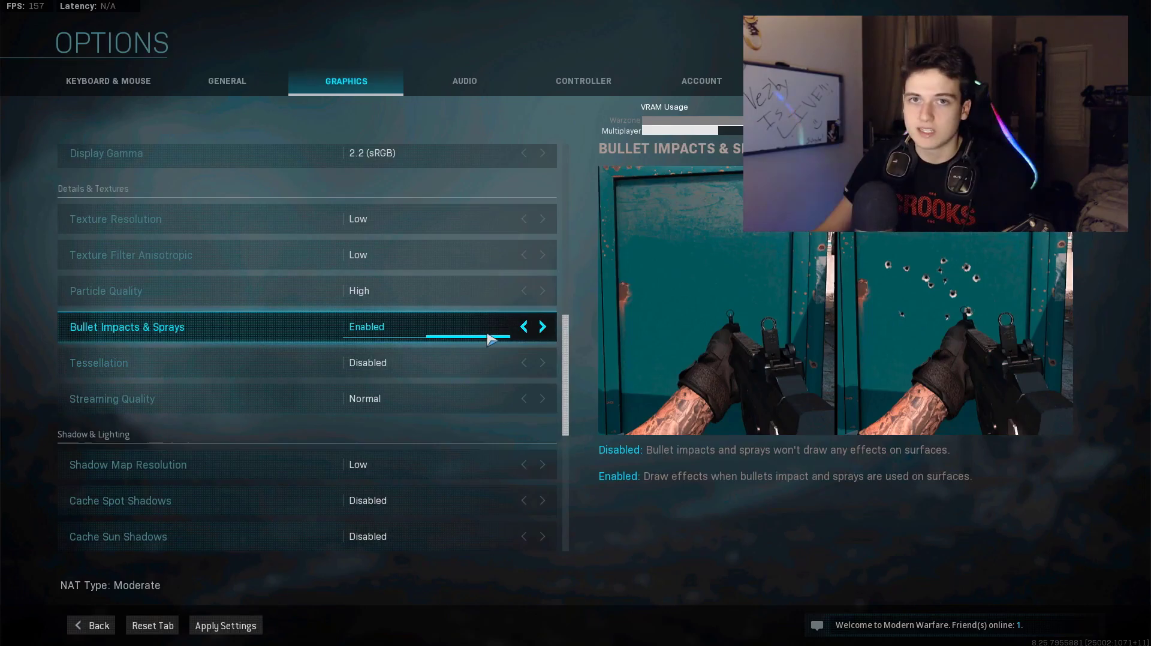
scroll(242, 347, "down", 1)
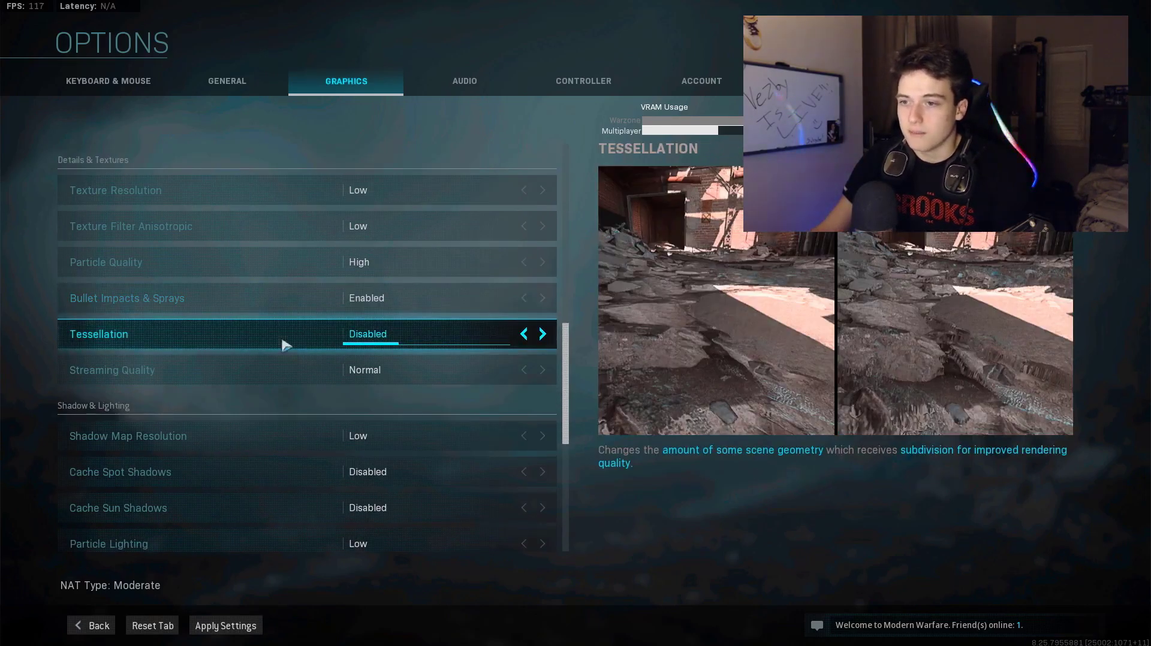
scroll(237, 337, "down", 1)
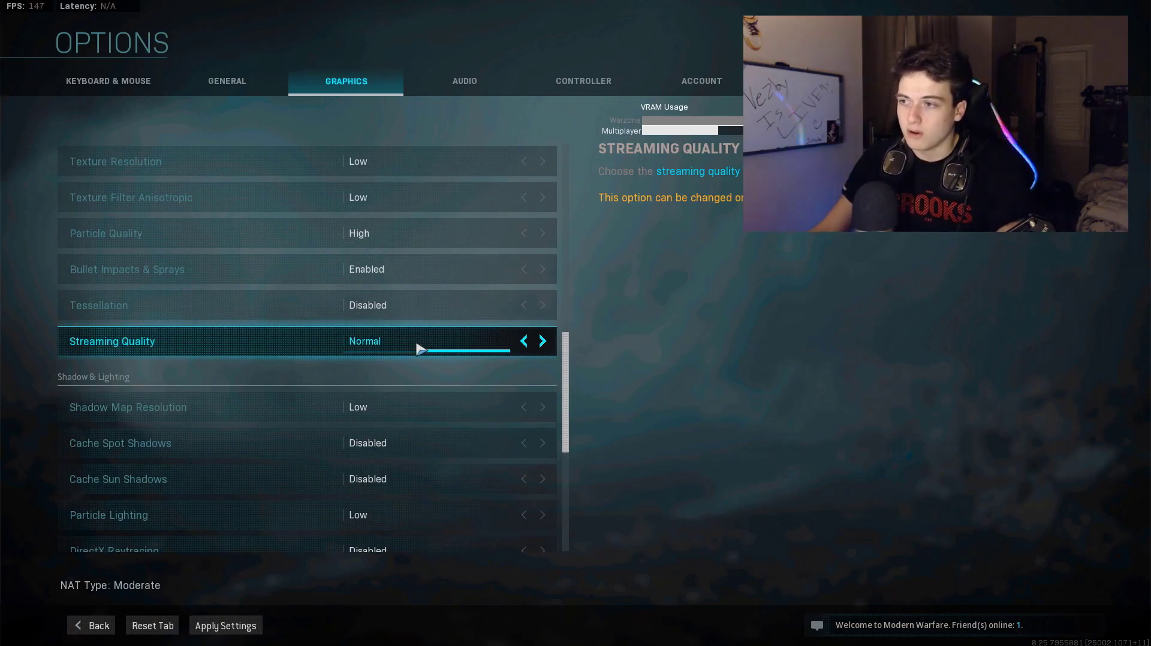
scroll(97, 363, "down", 2)
scroll(257, 362, "down", 1)
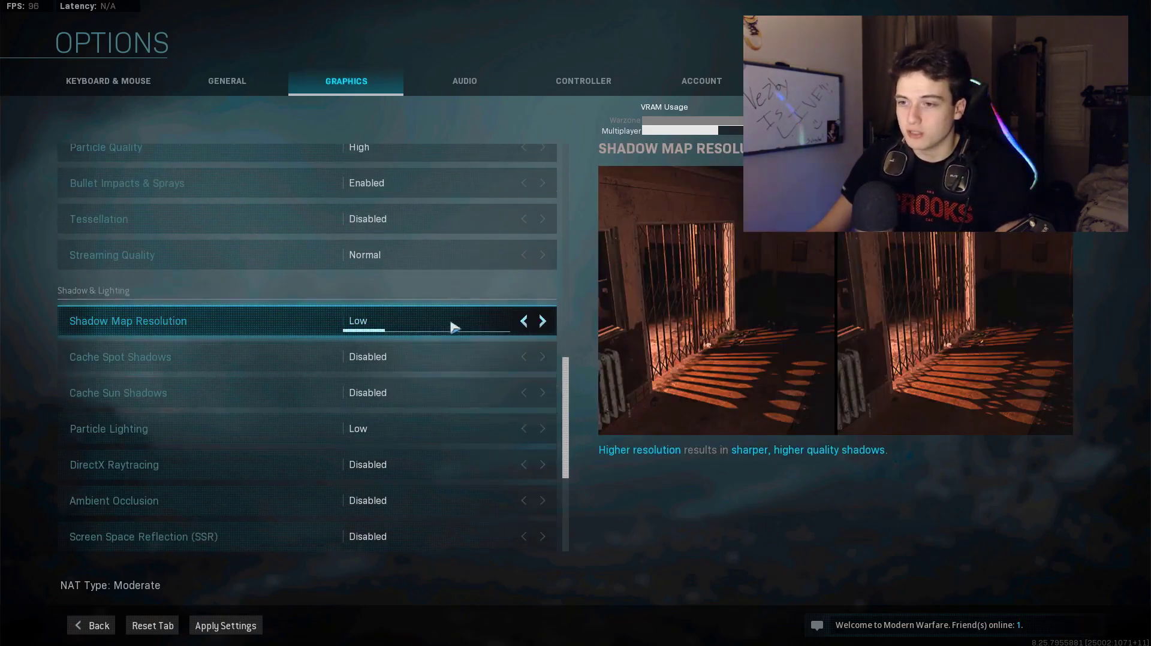
- Try DirectX Raytracing set to Enabled and switch it back off
scroll(461, 326, "down", 1)
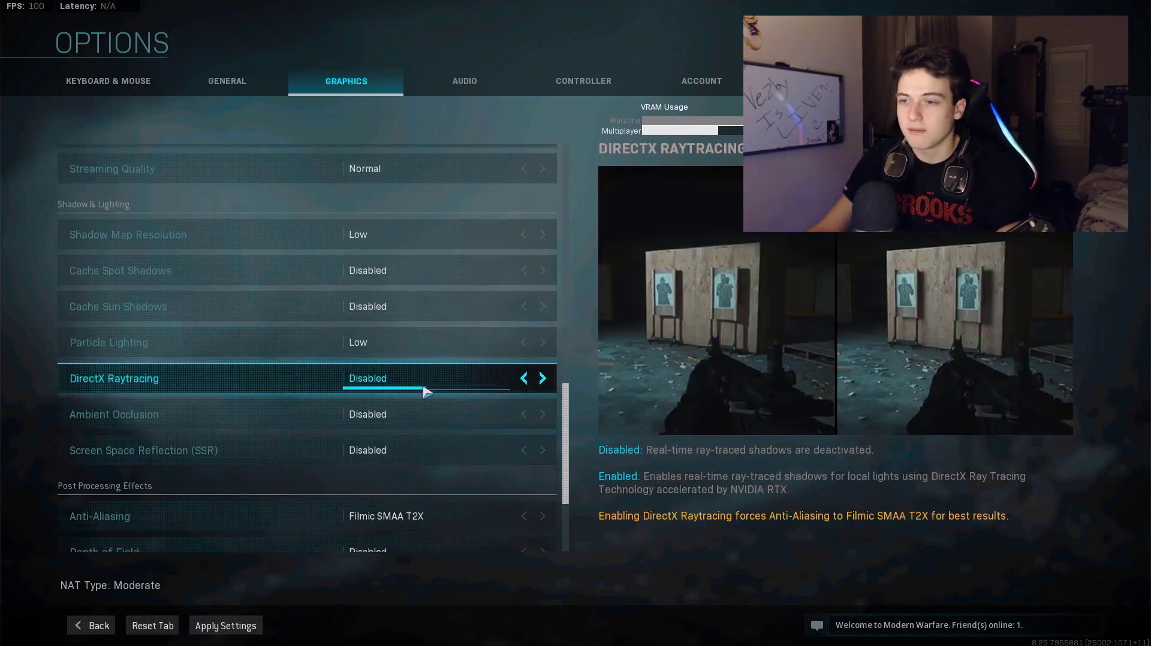
left_click(543, 379)
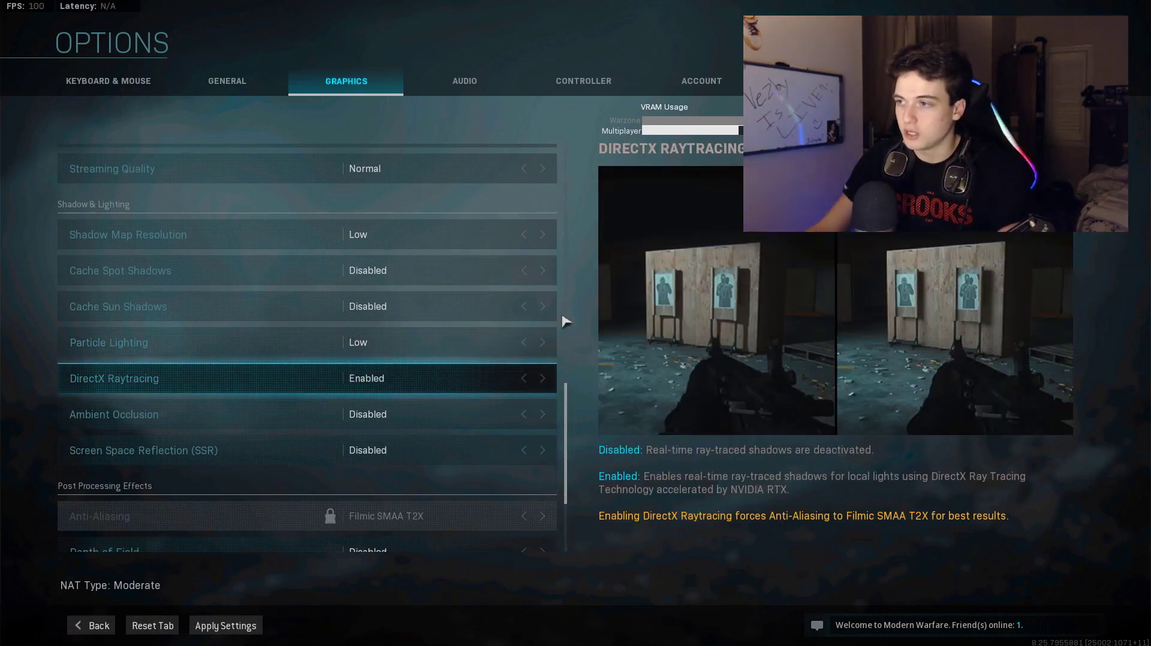
left_click(542, 379)
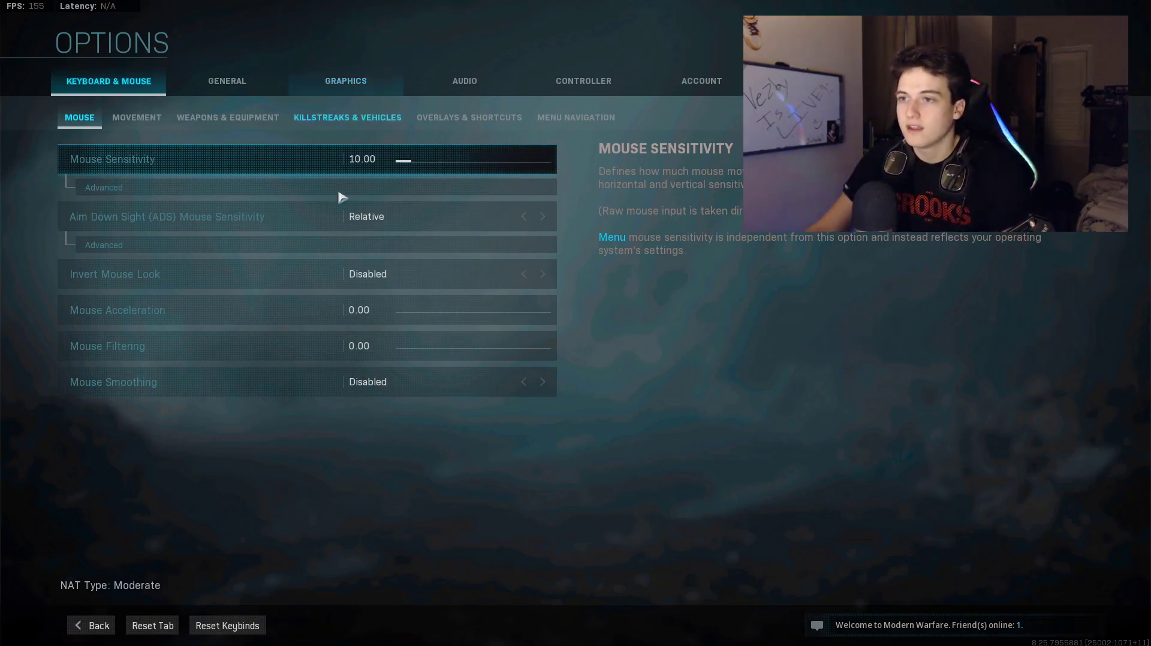
- Look over the graphics and audio options, and return to the main menu
left_click(364, 90)
left_click(447, 88)
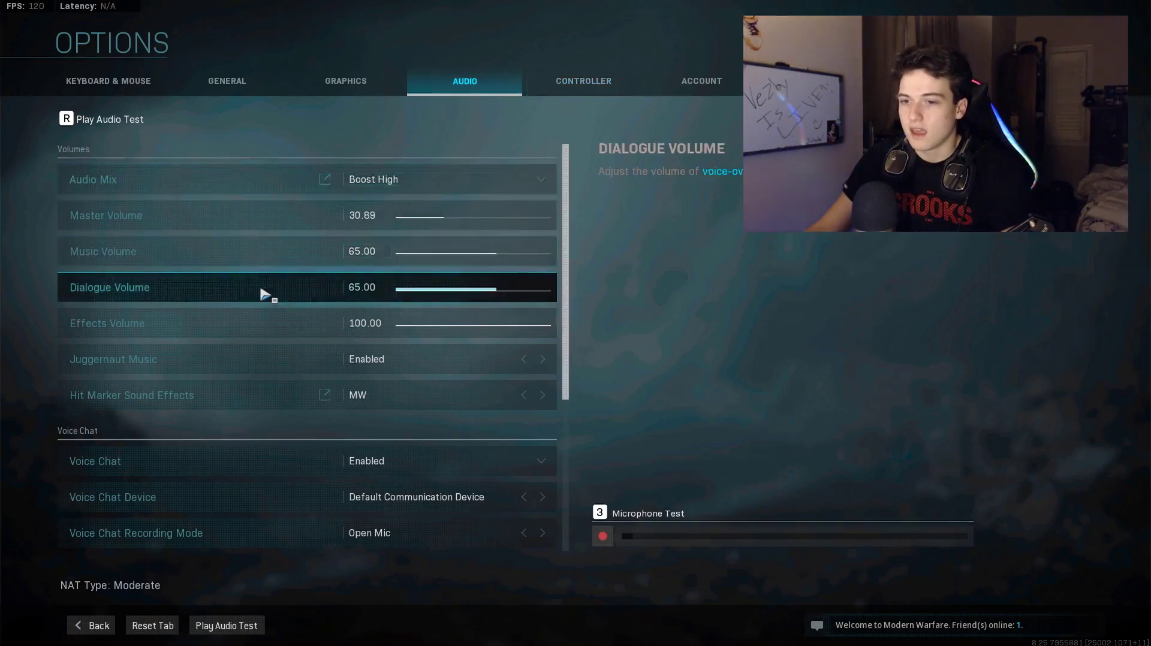
left_click(90, 629)
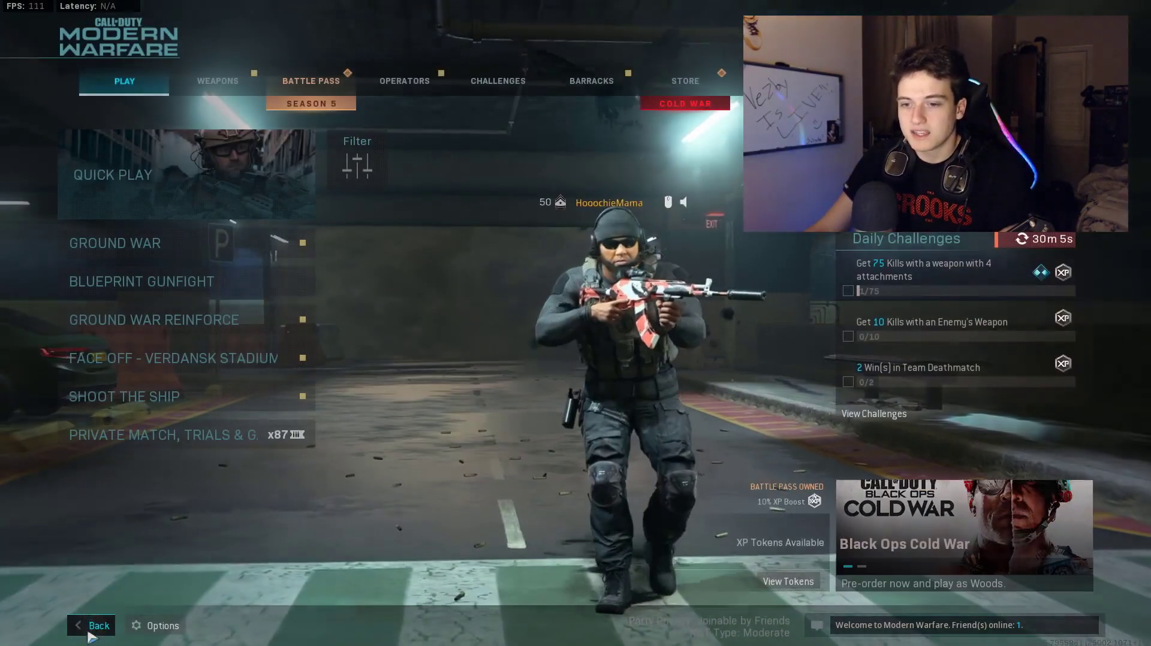